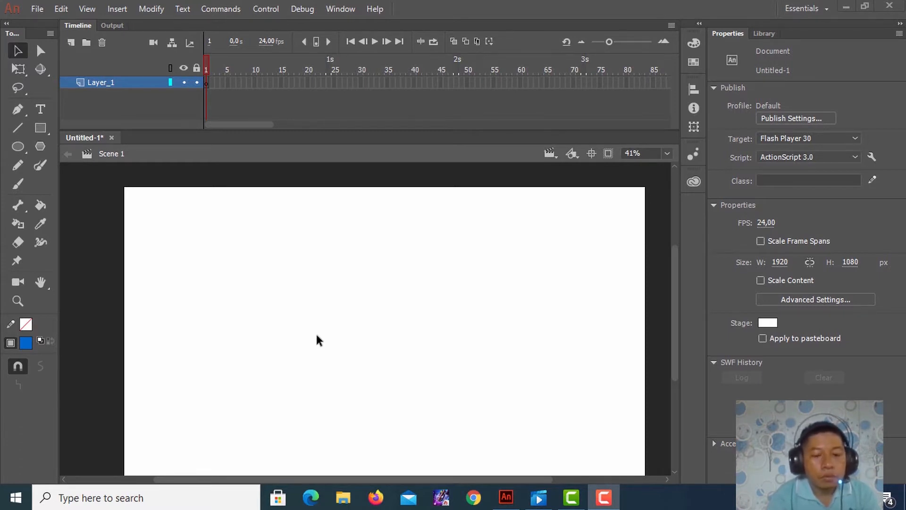
Draw a blue circle about 219 px in diameter in the left part of the stage, with the stroke colour set to none
left_click(18, 146)
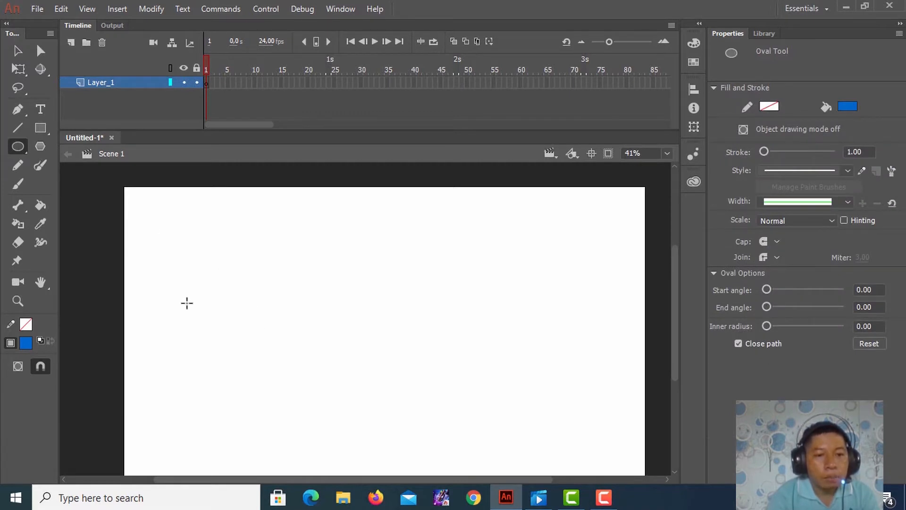
left_click_drag(187, 303, 250, 360)
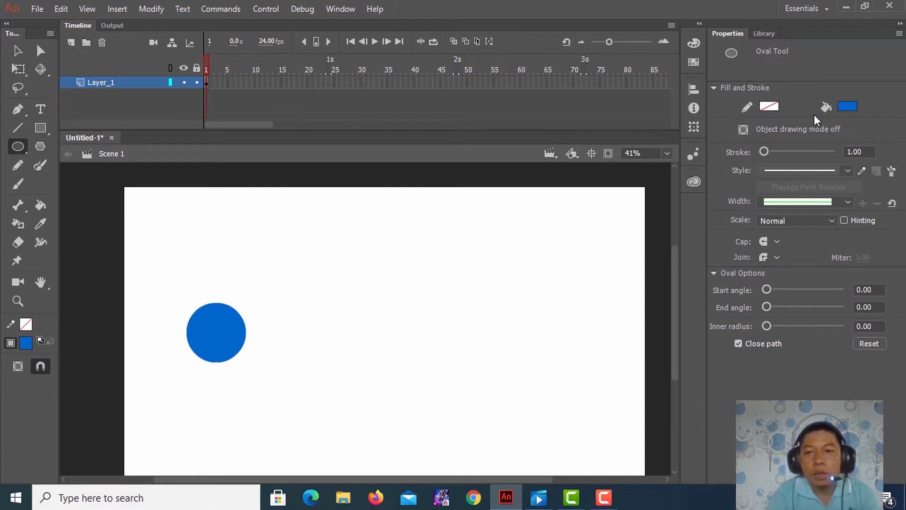
left_click(772, 108)
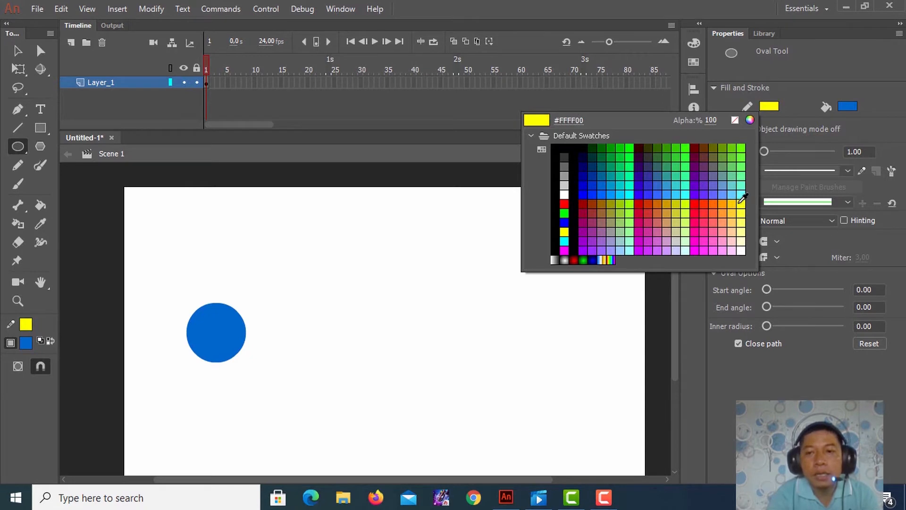
left_click(737, 122)
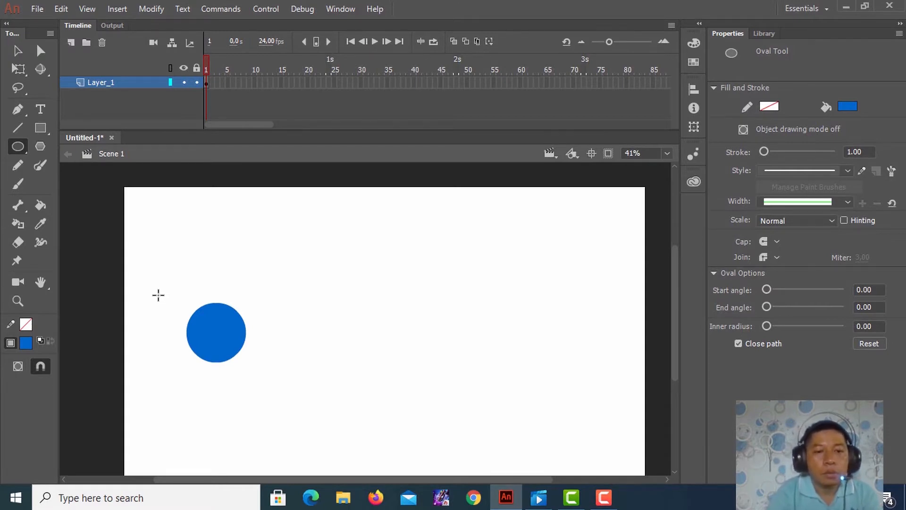
Insert a keyframe at frame 25 of Layer_1 and move the circle horizontally to about X 1262 there
left_click(334, 82)
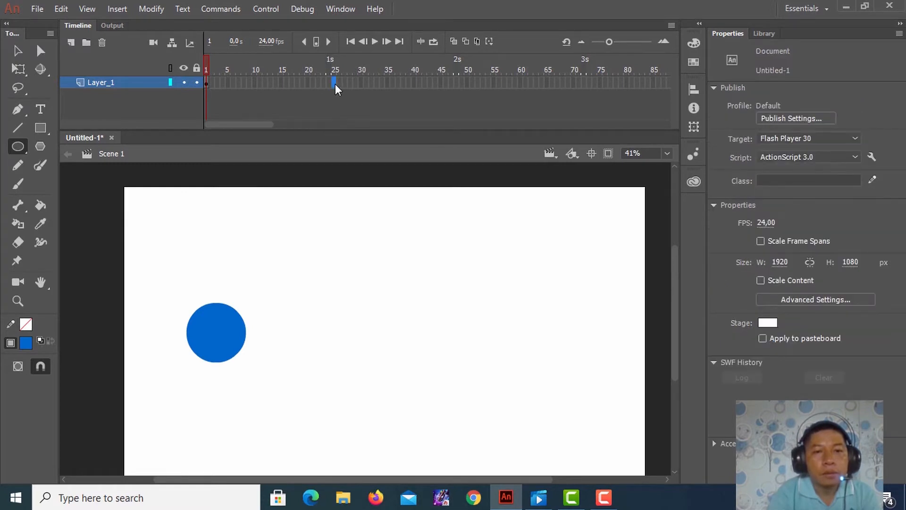
right_click(335, 84)
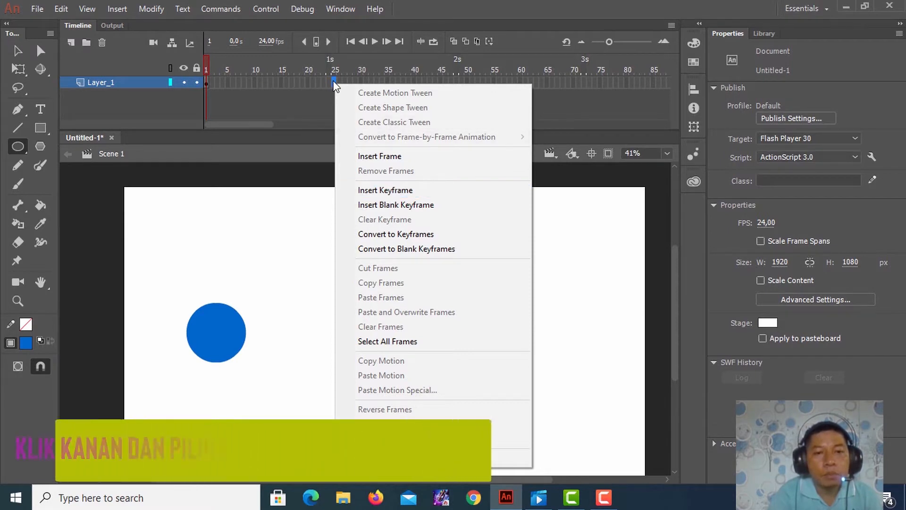
left_click(384, 190)
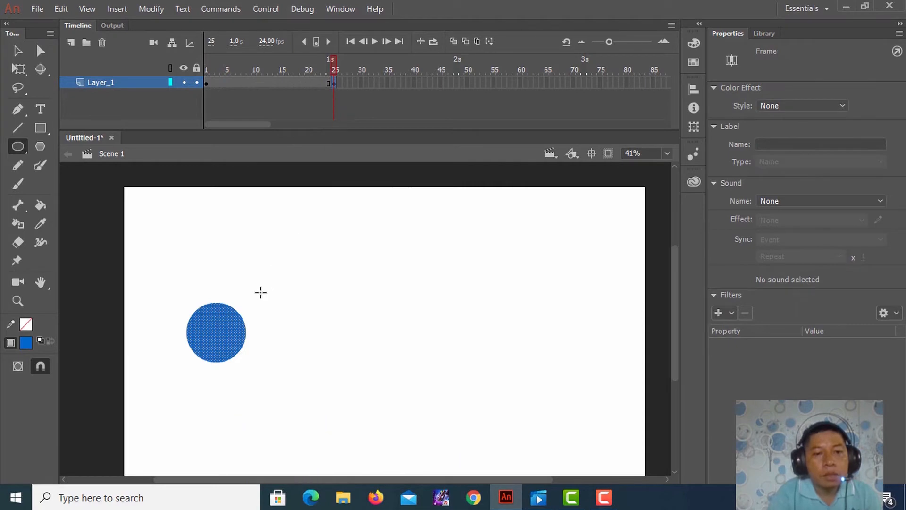
left_click(19, 50)
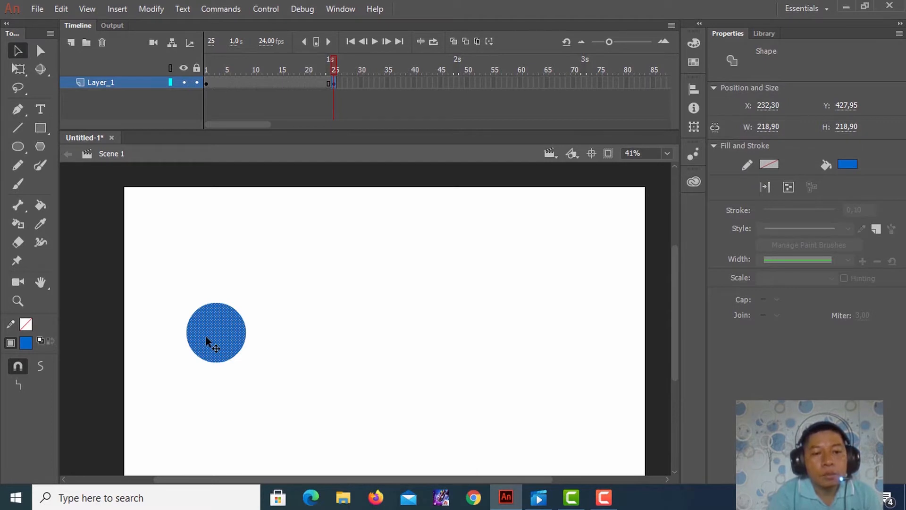
left_click_drag(205, 335, 485, 332)
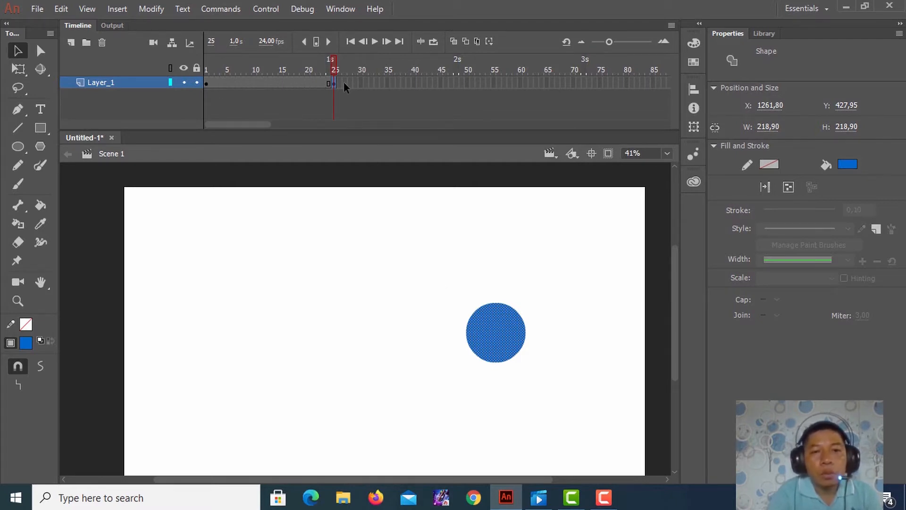
Play and scrub the untweened circle animation between frames 1 and 25, ending back at frame 1
left_click_drag(336, 62, 243, 69)
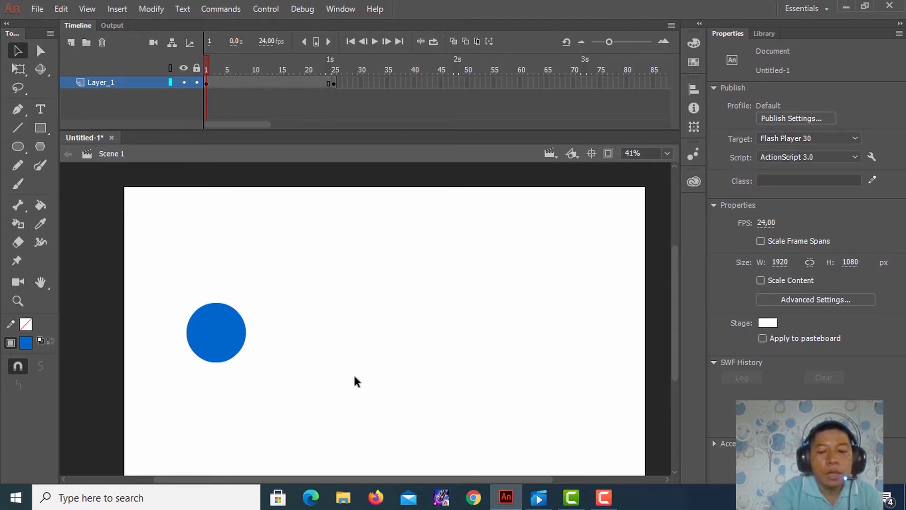
key("Return")
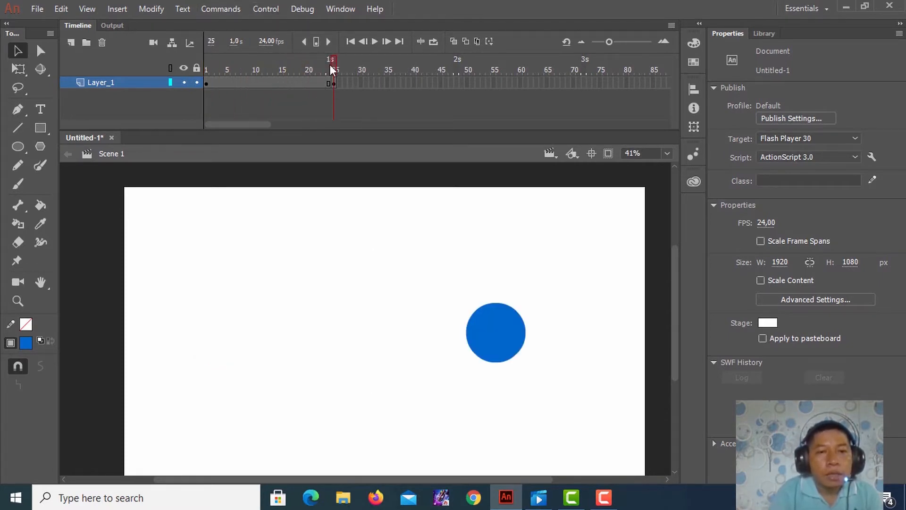
left_click_drag(329, 64, 191, 69)
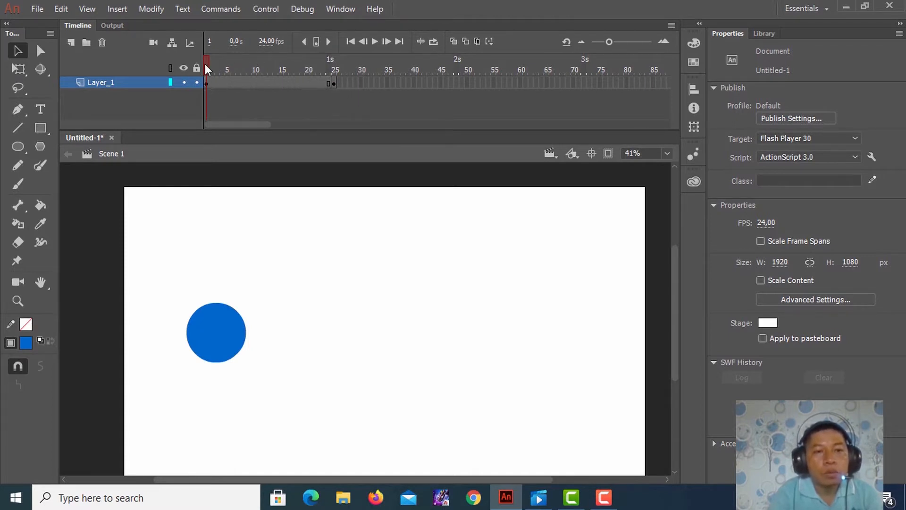
left_click_drag(206, 65, 345, 70)
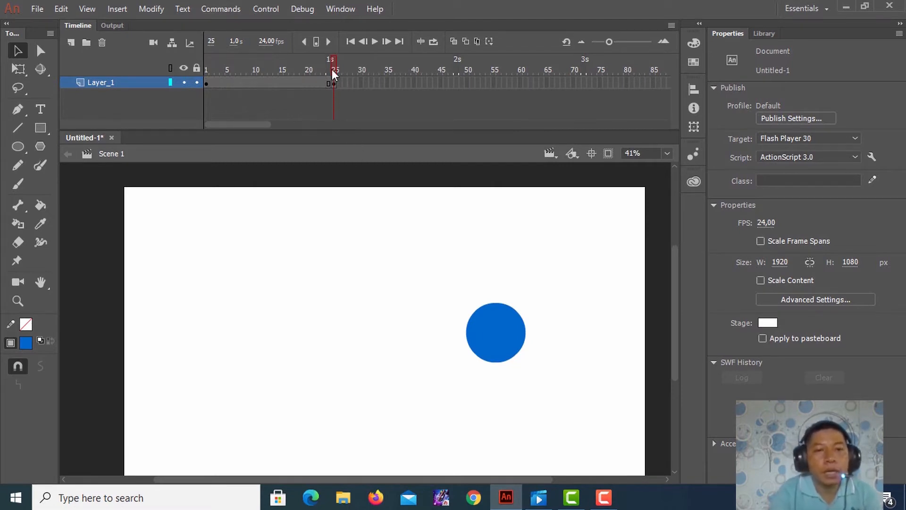
left_click_drag(332, 69, 206, 90)
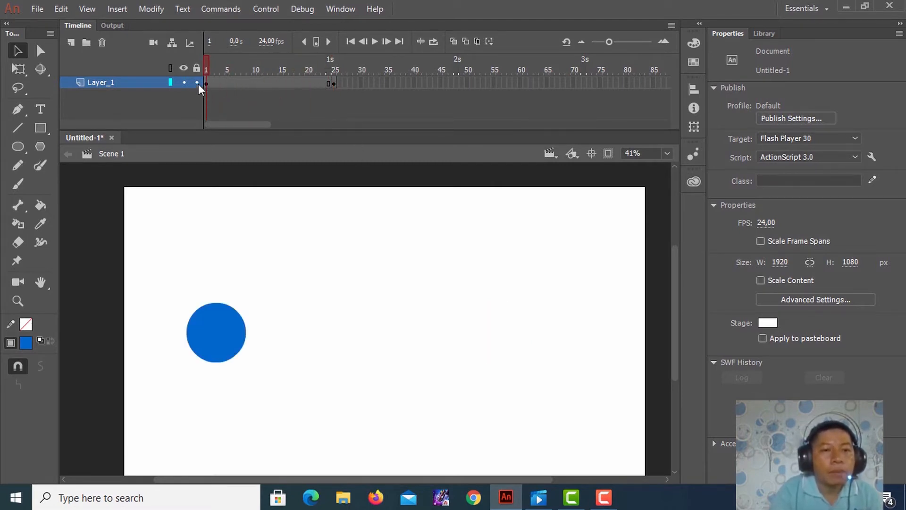
Create a classic tween for the circle from the frame 1 keyframe to frame 25 and play the animation back
left_click(207, 83)
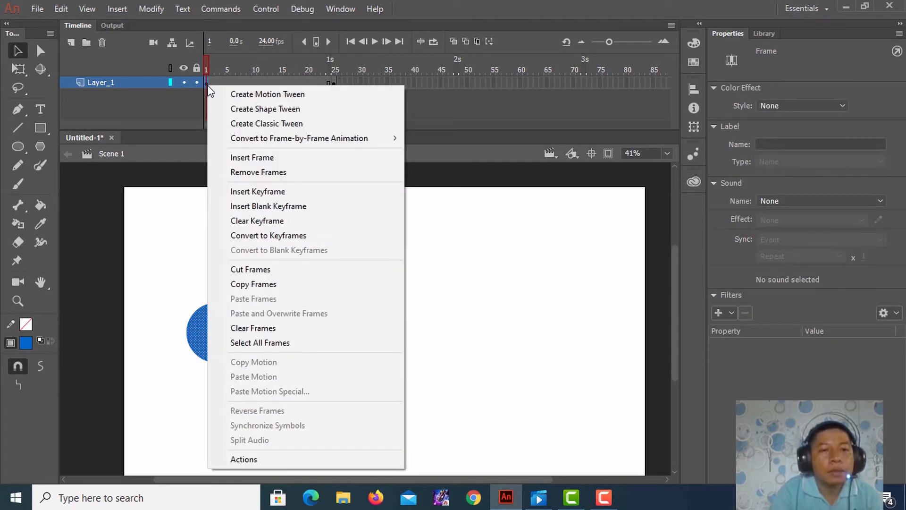
left_click(258, 124)
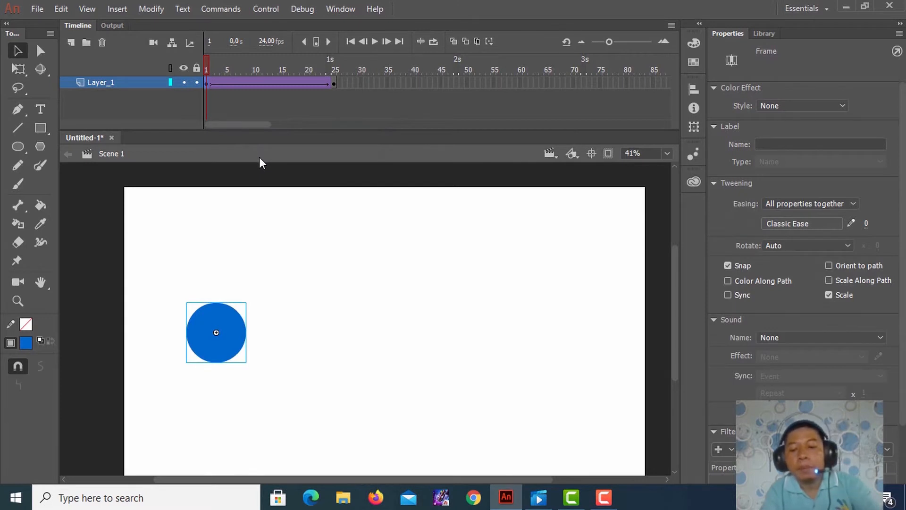
key("Return")
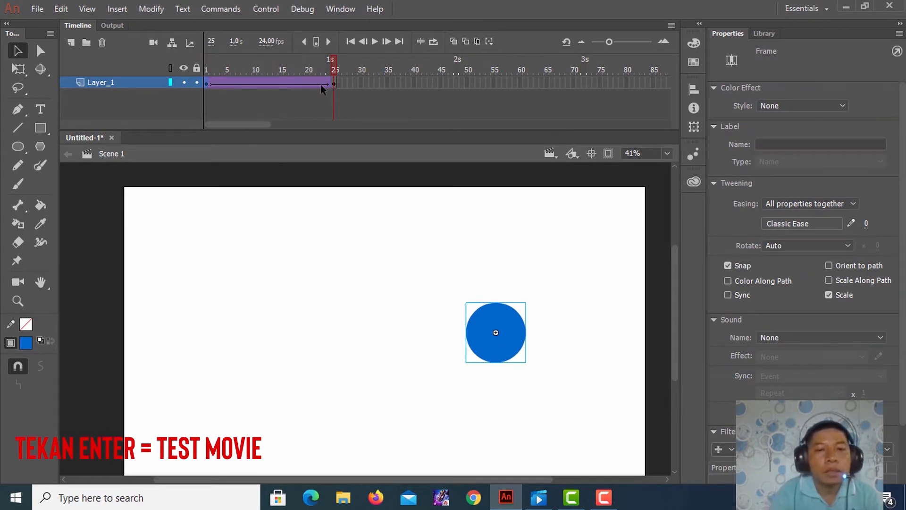
left_click_drag(336, 70, 205, 87)
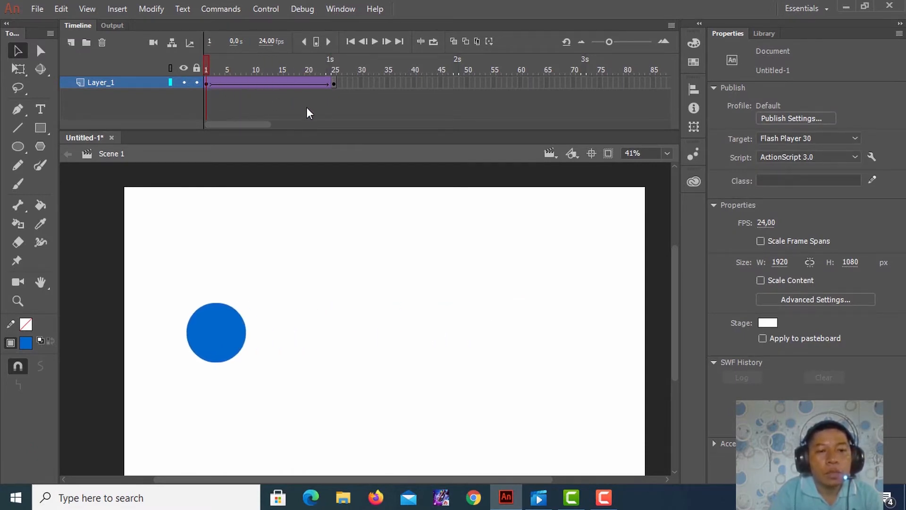
key("Return")
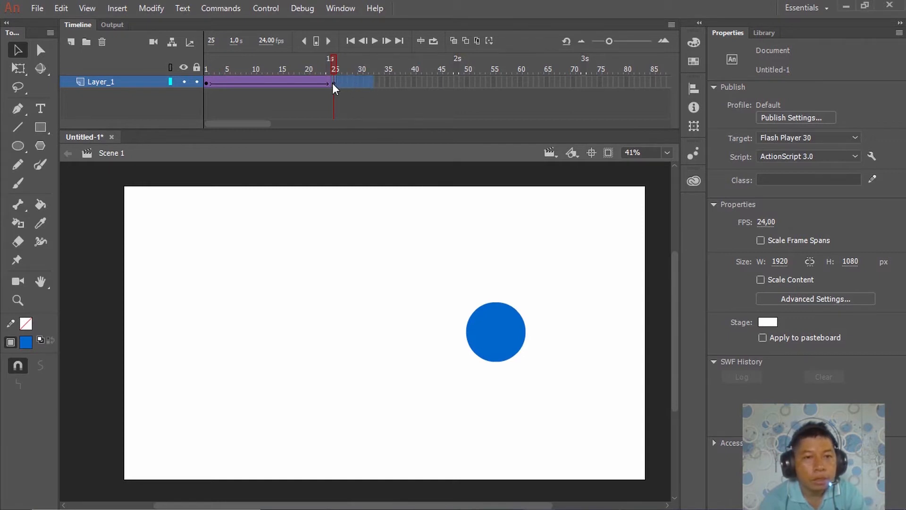
Remove all the circle animation's frames from Layer_1 and insert a blank keyframe at frame 1
left_click_drag(333, 84, 204, 85)
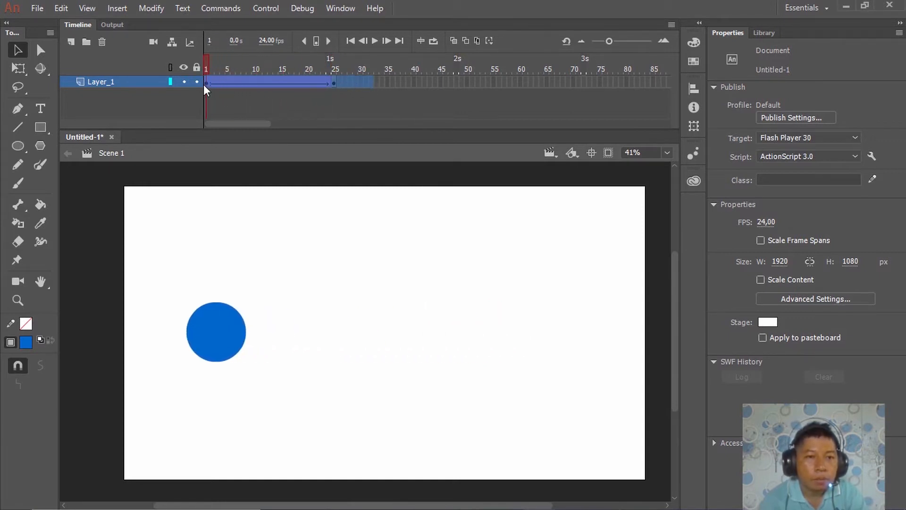
left_click(204, 84)
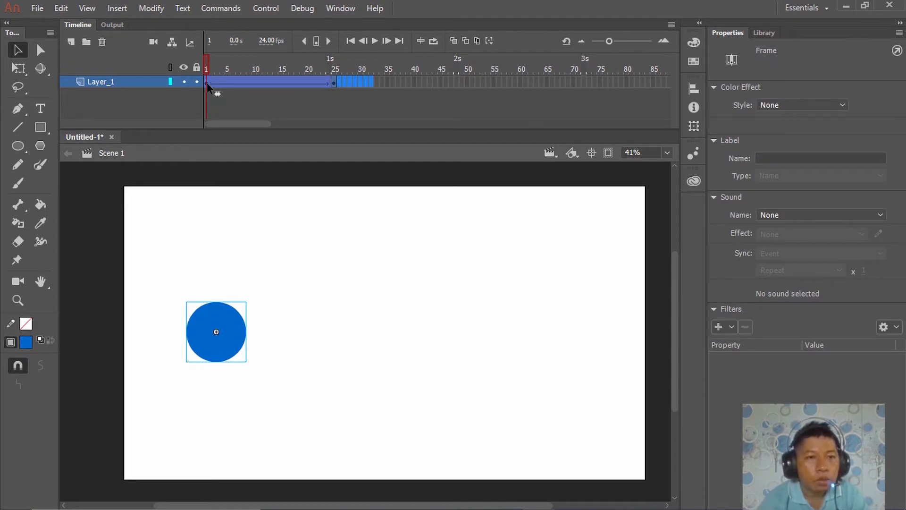
right_click(207, 83)
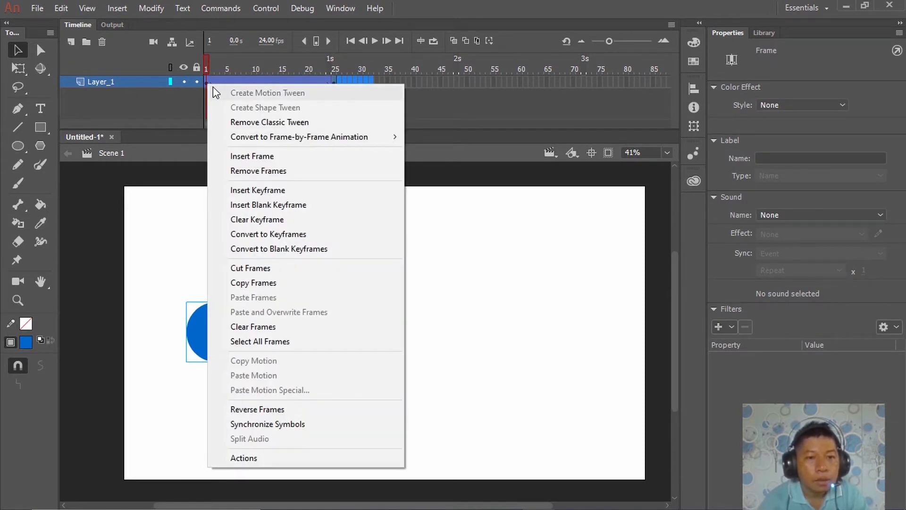
left_click(259, 170)
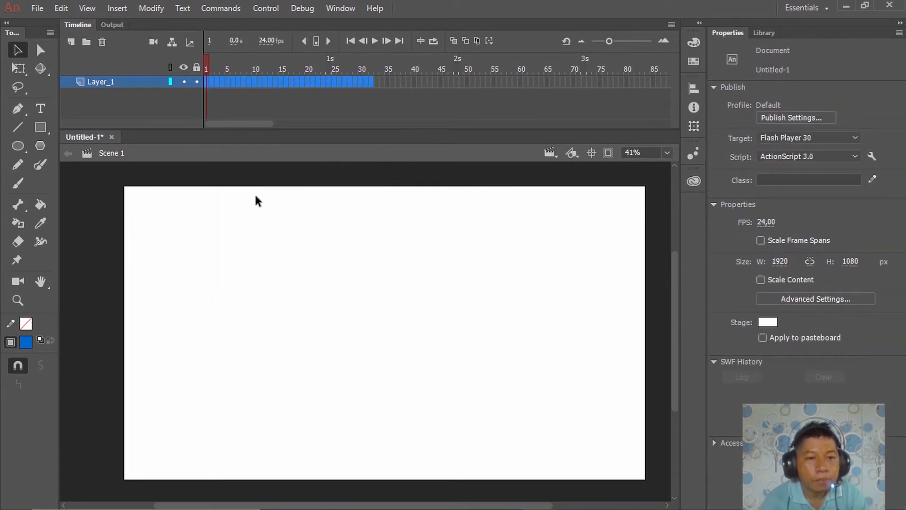
left_click(230, 324)
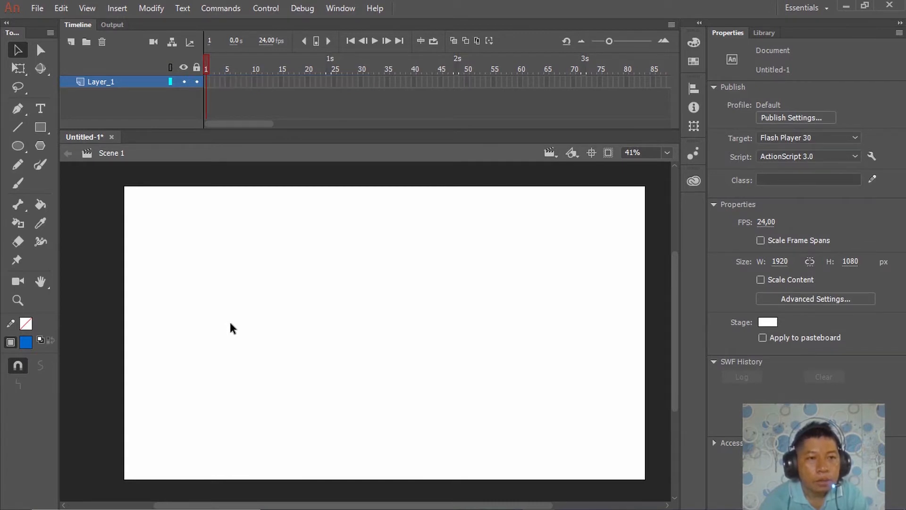
right_click(205, 83)
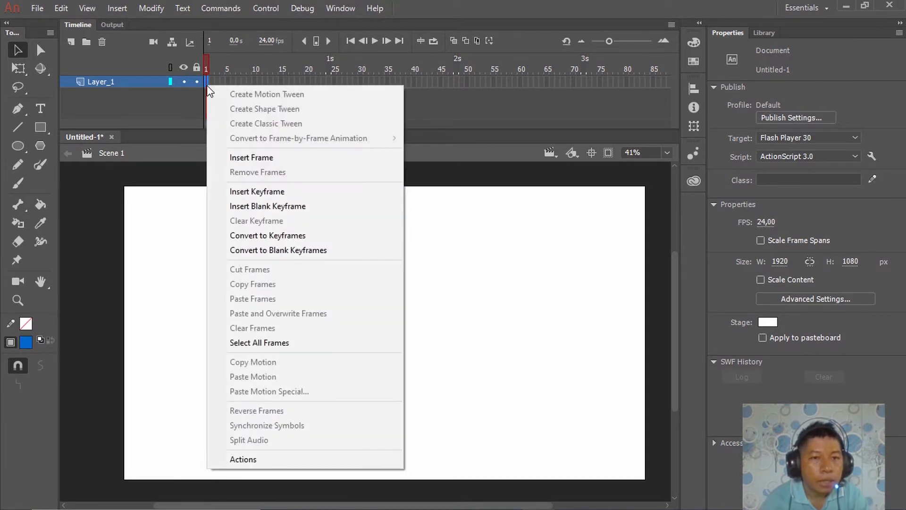
left_click(295, 209)
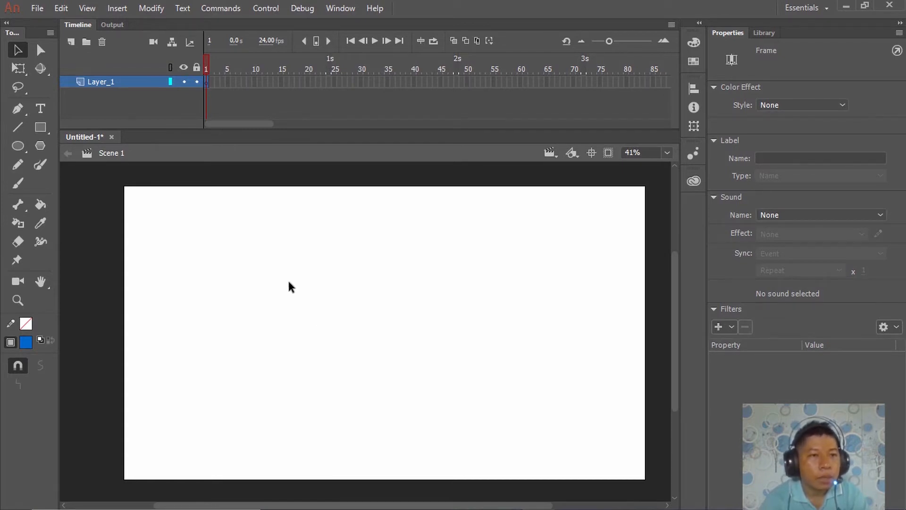
Import the Illustrator file pesawat from the Pictures folder onto the stage at frame 1
left_click(32, 8)
mouse_move(120, 209)
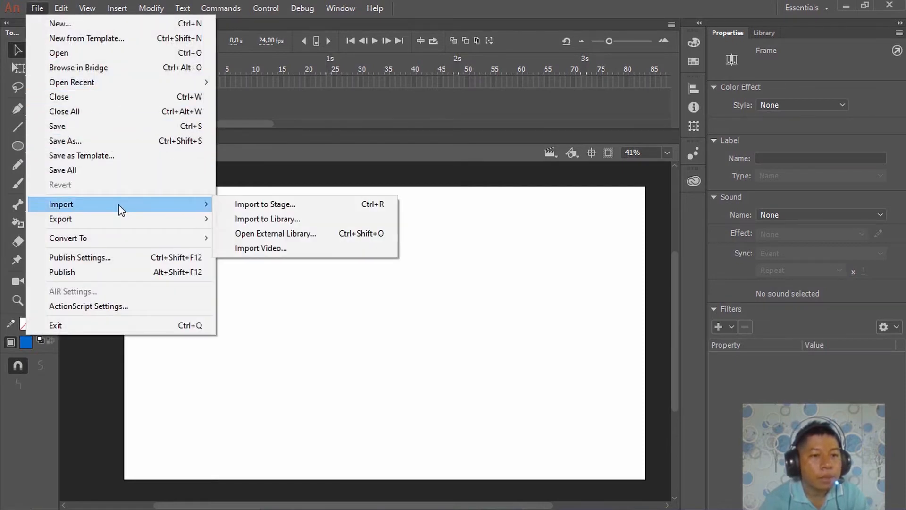
left_click(256, 206)
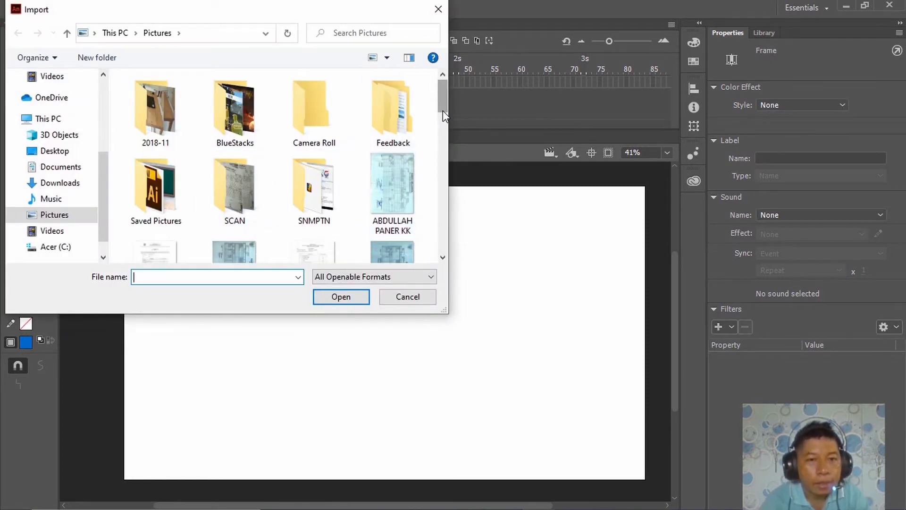
left_click_drag(442, 110, 448, 212)
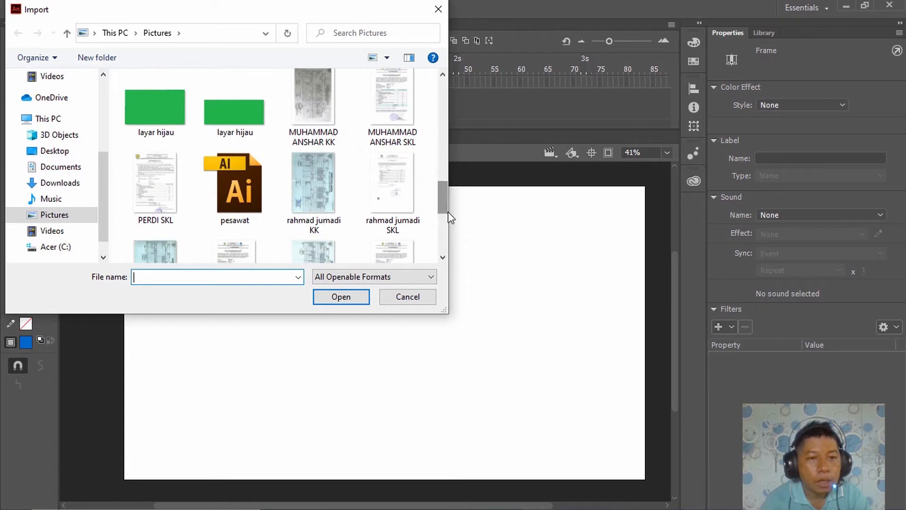
left_click(265, 219)
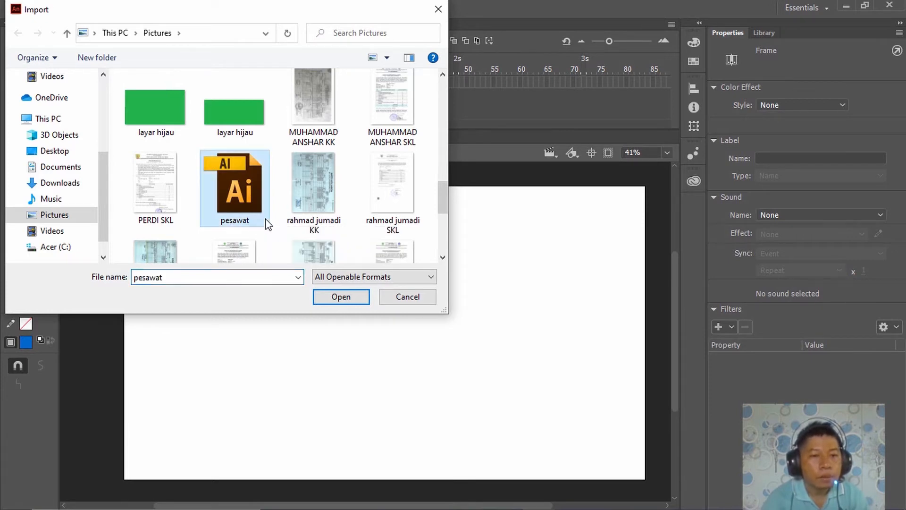
left_click(324, 304)
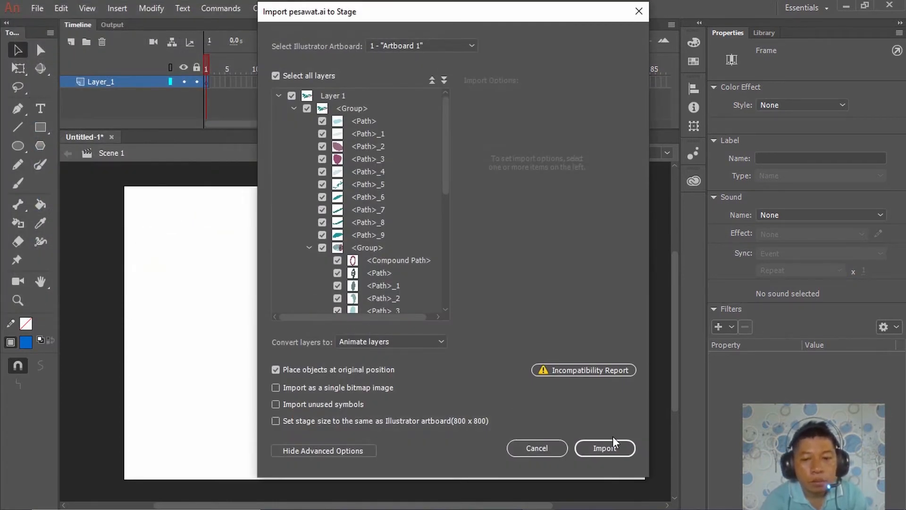
left_click(619, 449)
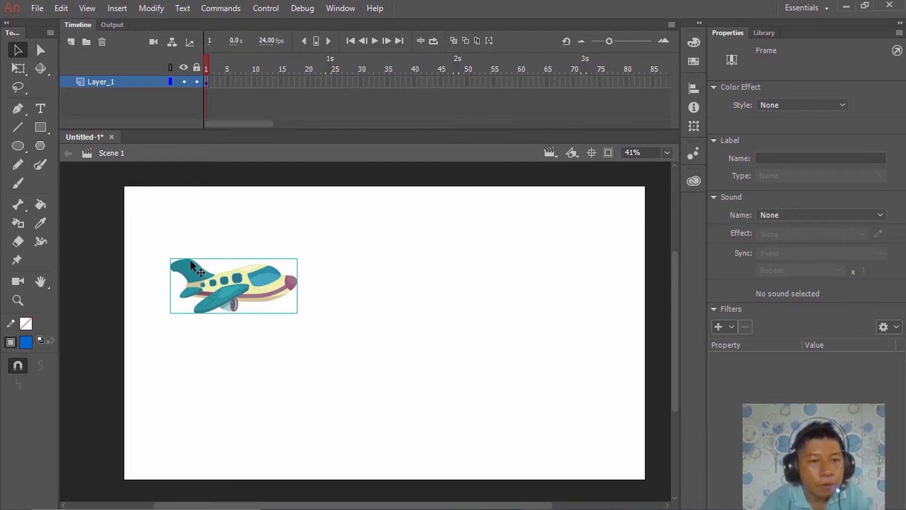
Insert a keyframe at frame 25 of Layer_1 for the airplane
left_click(334, 82)
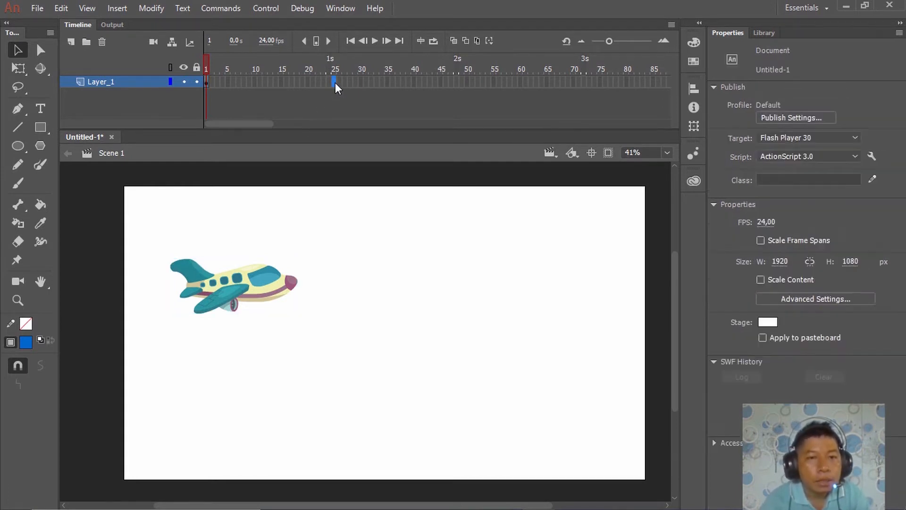
right_click(335, 83)
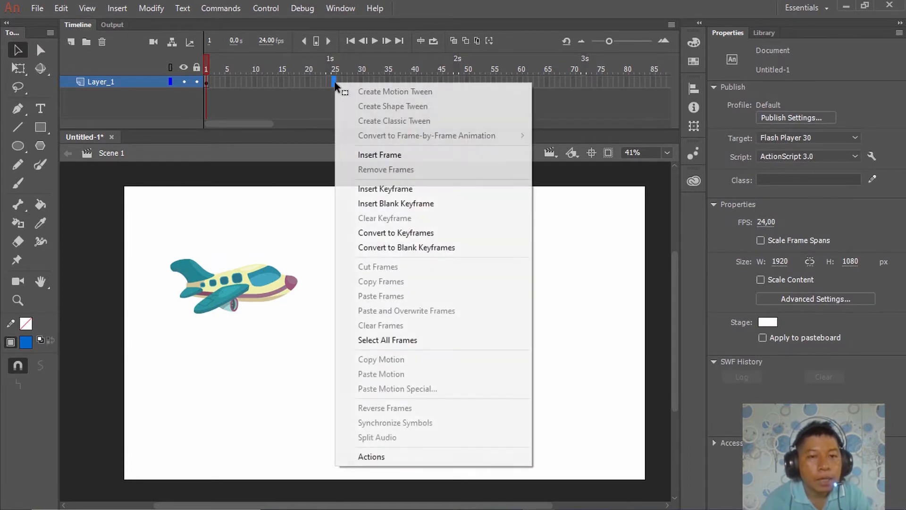
left_click(383, 190)
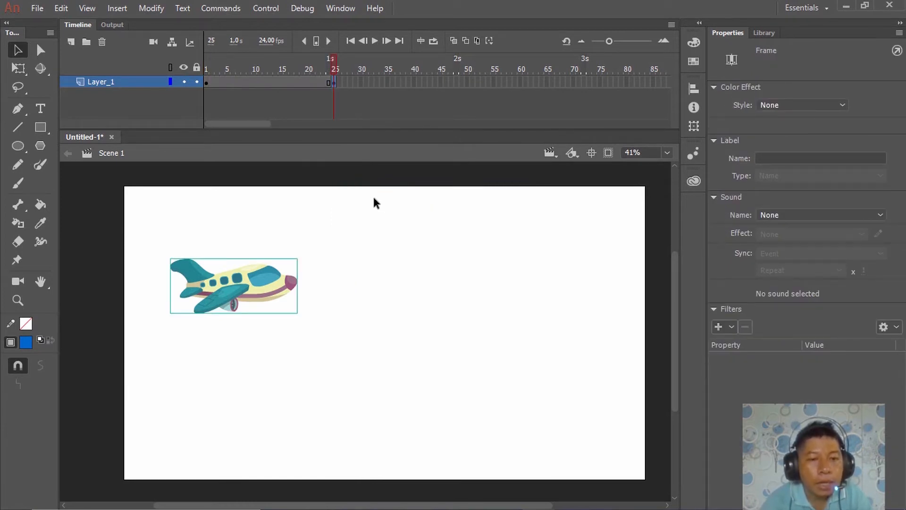
Move the airplane at frame 25 horizontally to about X 1173, and create a classic tween from the frame 1 keyframe
left_click(270, 285)
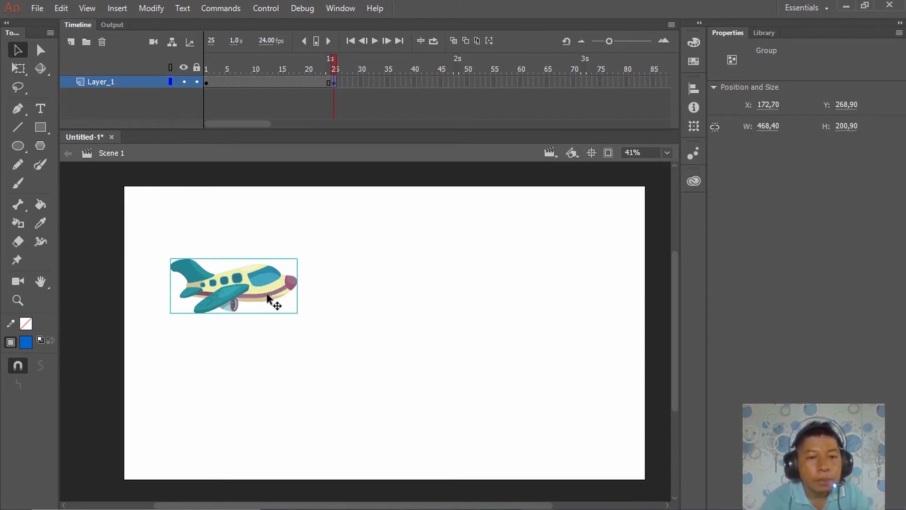
left_click_drag(267, 296, 539, 292)
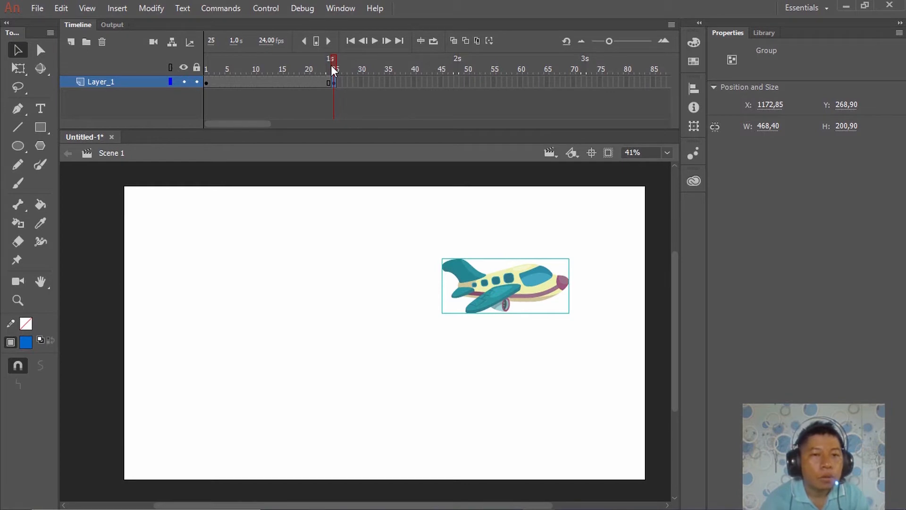
left_click(207, 84)
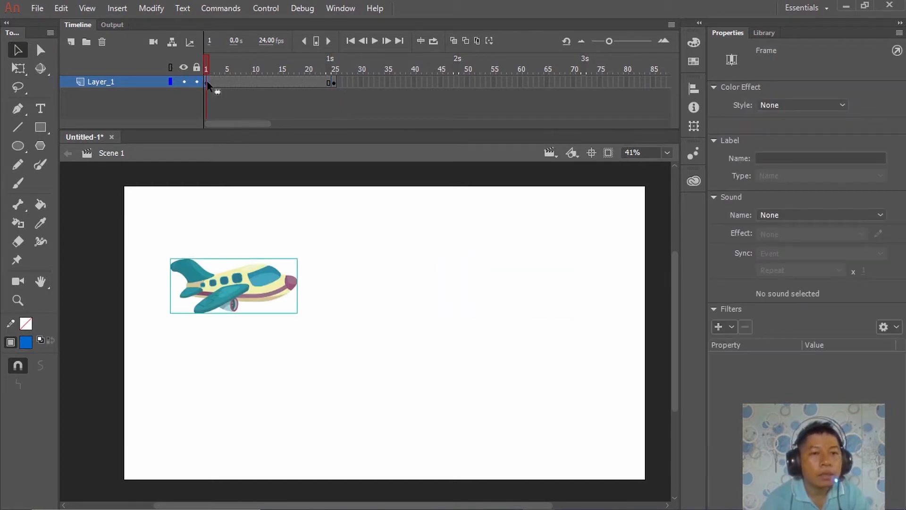
right_click(208, 83)
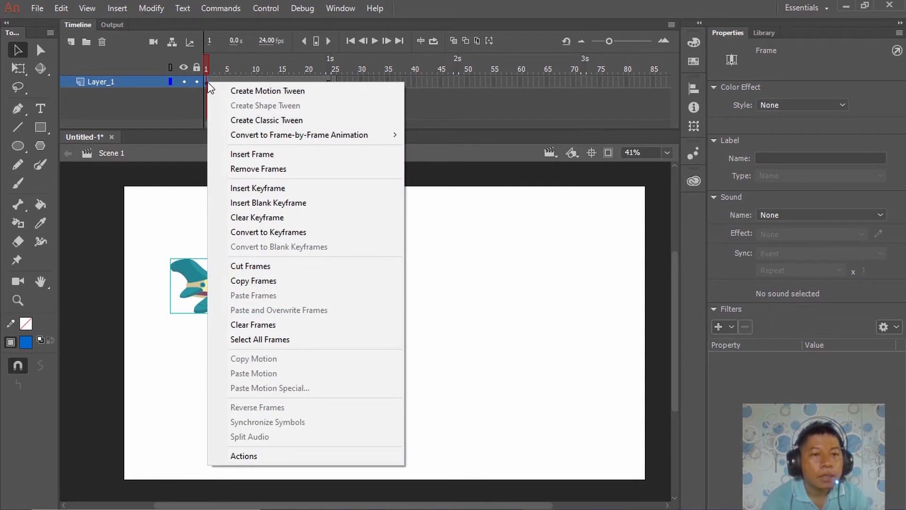
left_click(233, 121)
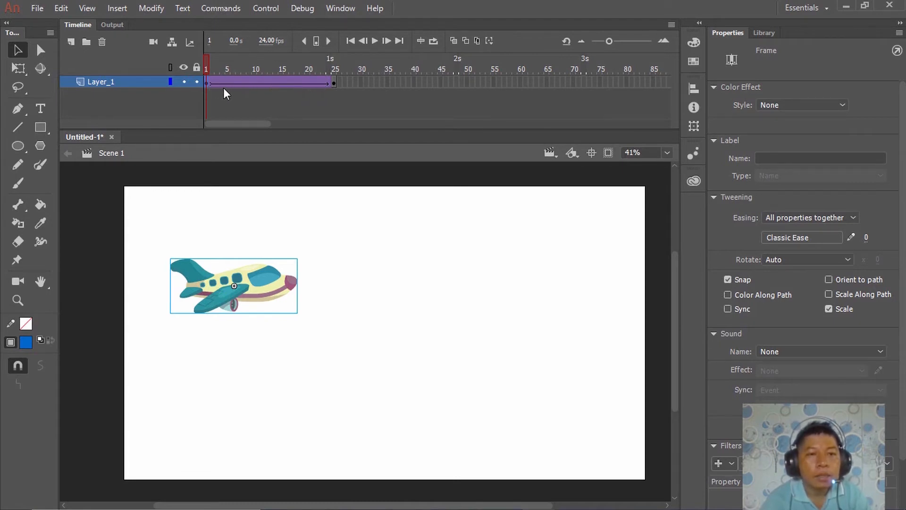
Play back the airplane's classic tween from frame 1 to frame 25
left_click(206, 68)
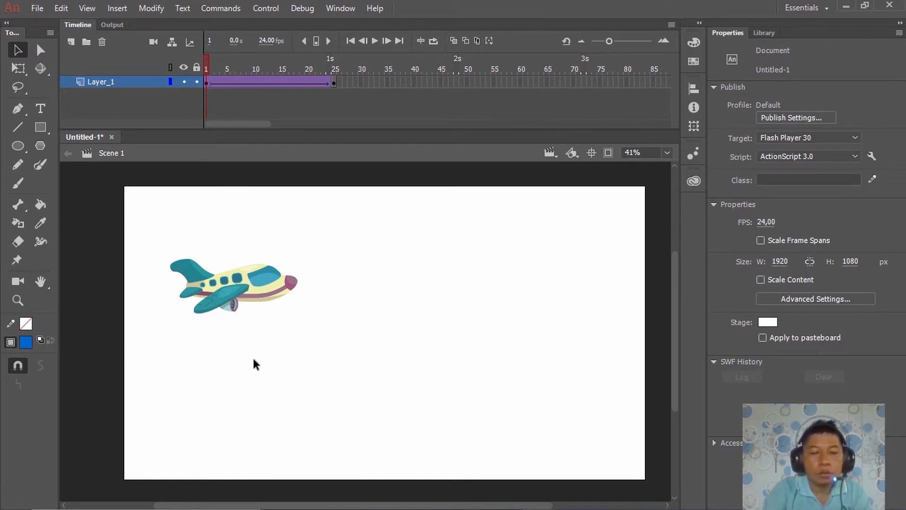
key("Return")
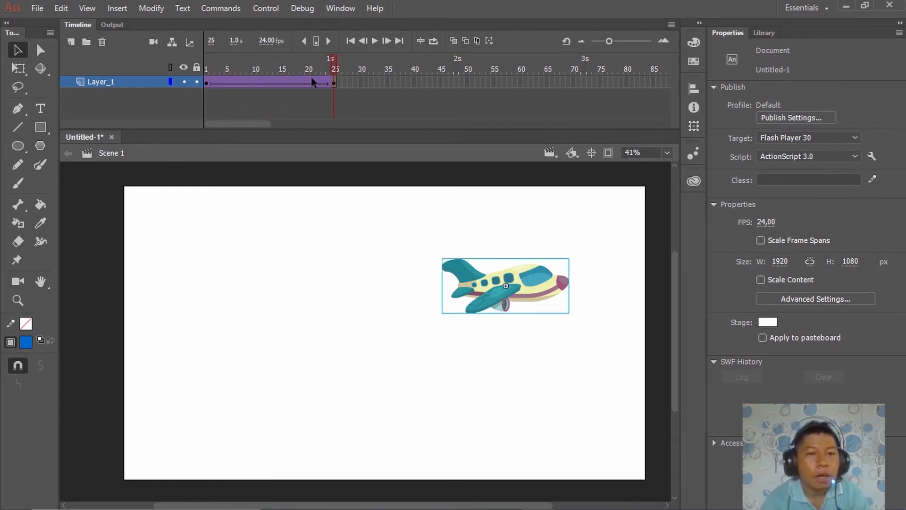
mouse_move(335, 63)
left_mouse_down()
mouse_move(204, 72)
mouse_move(262, 65)
mouse_move(343, 72)
left_mouse_up()
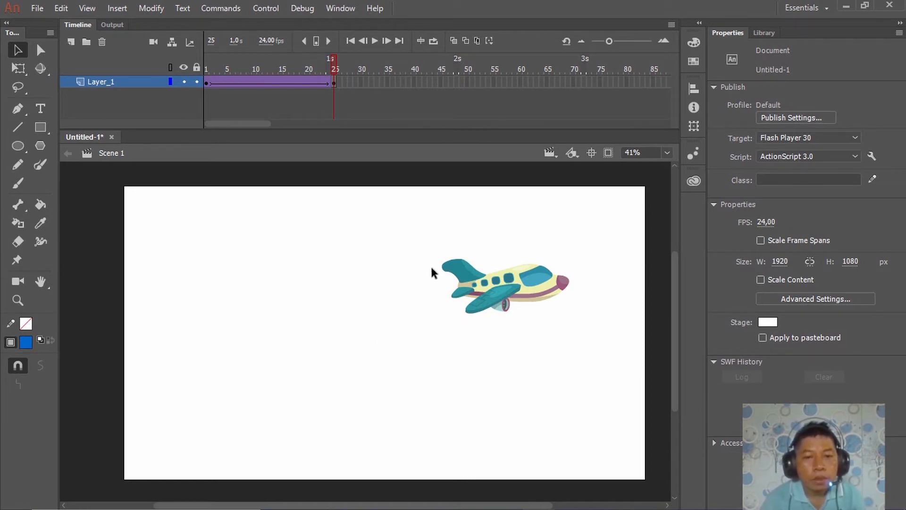
left_click_drag(418, 237, 583, 337)
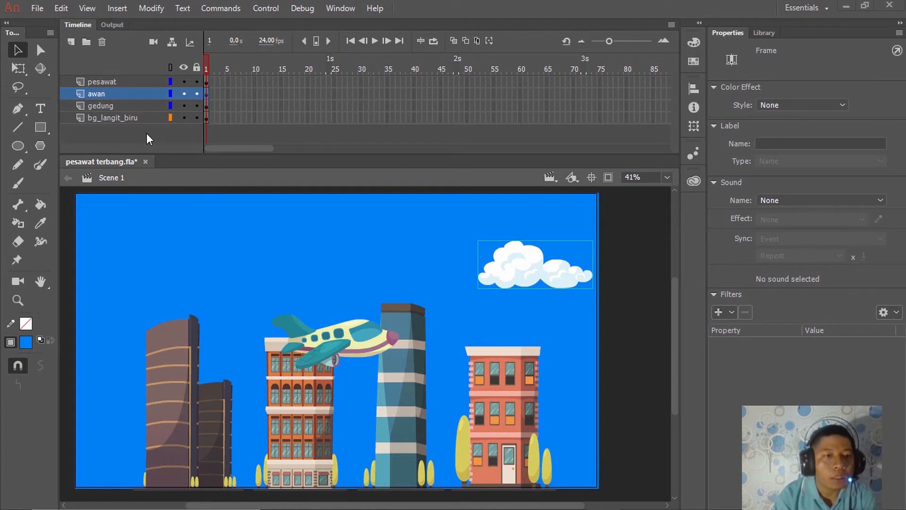
In pesawat terbang.fla, collapse the Properties and Library panels to icons and insert a keyframe at frame 50 of the awan layer
left_click(114, 81)
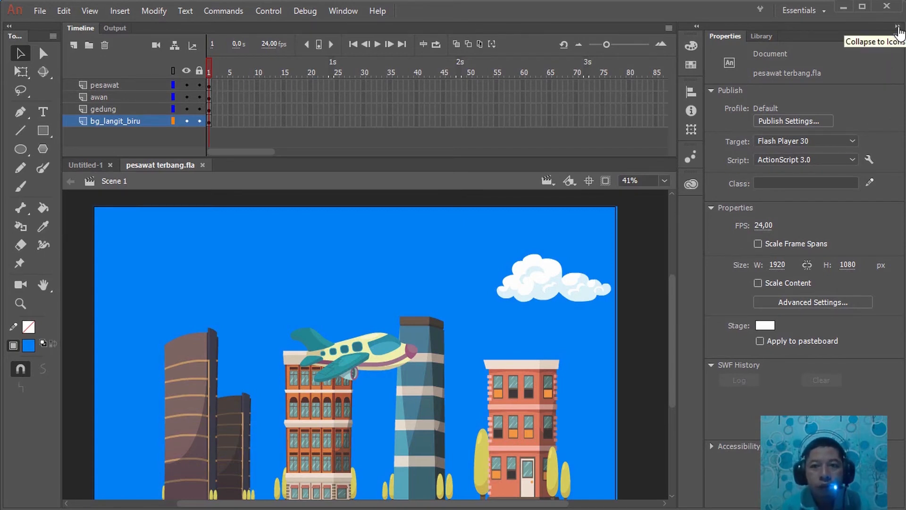
left_click(898, 31)
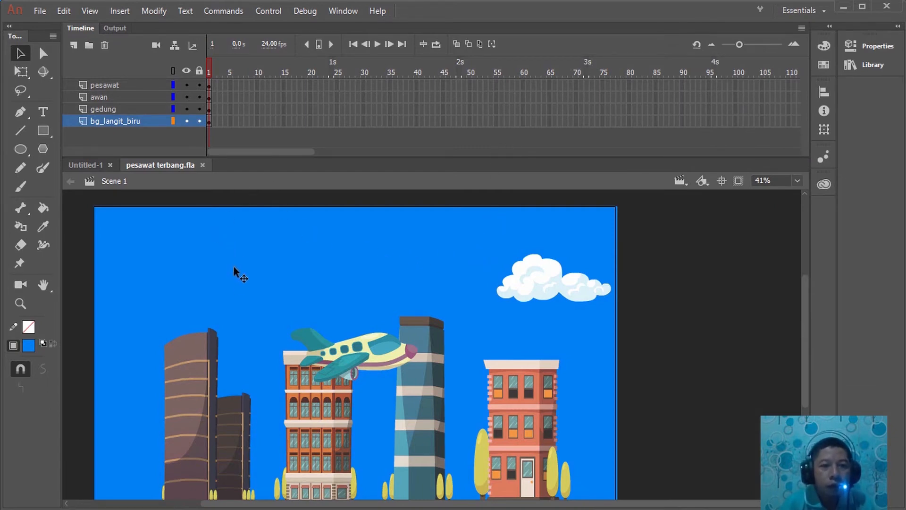
left_click(131, 96)
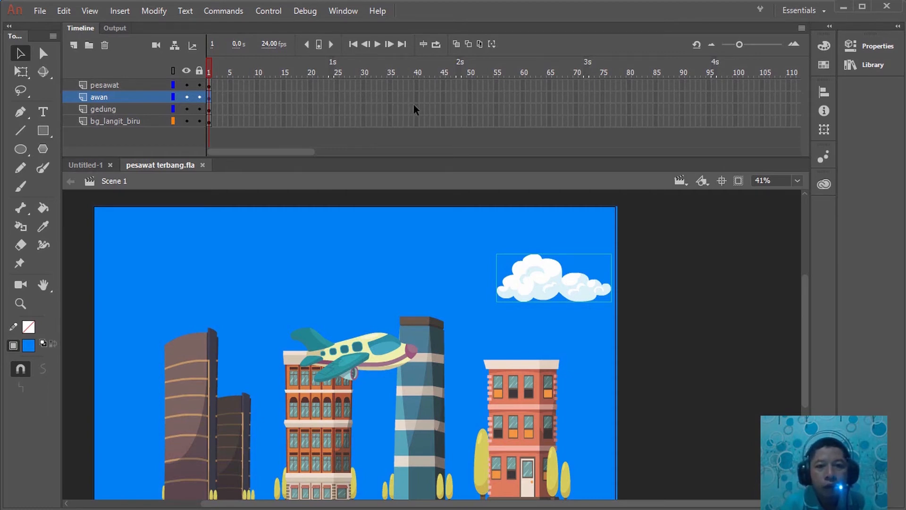
left_click(470, 97)
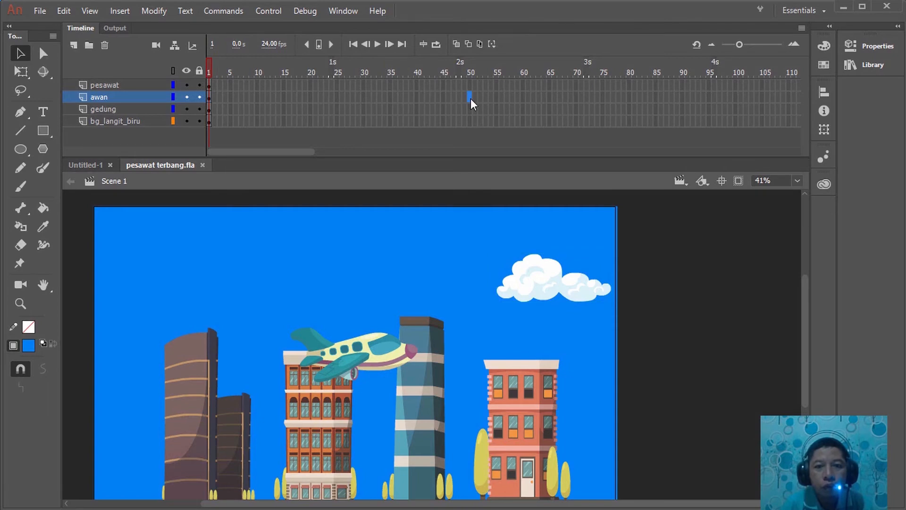
right_click(471, 98)
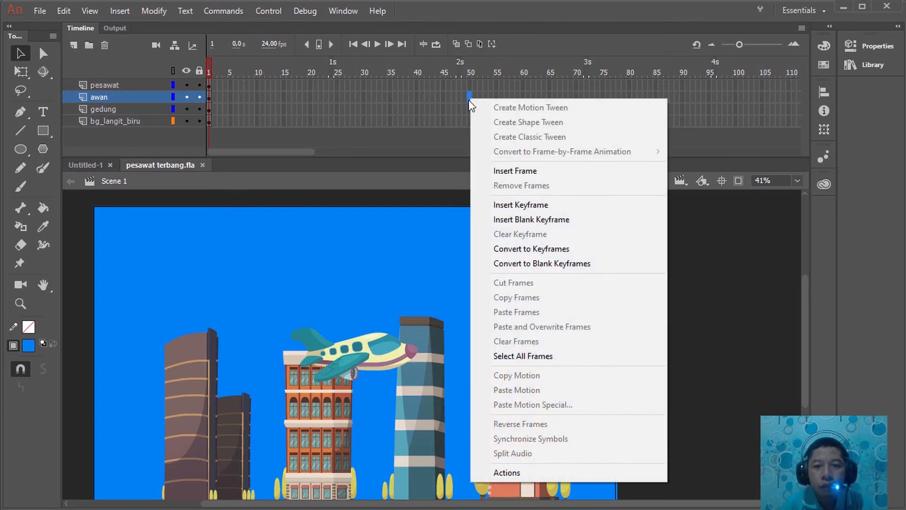
left_click(502, 205)
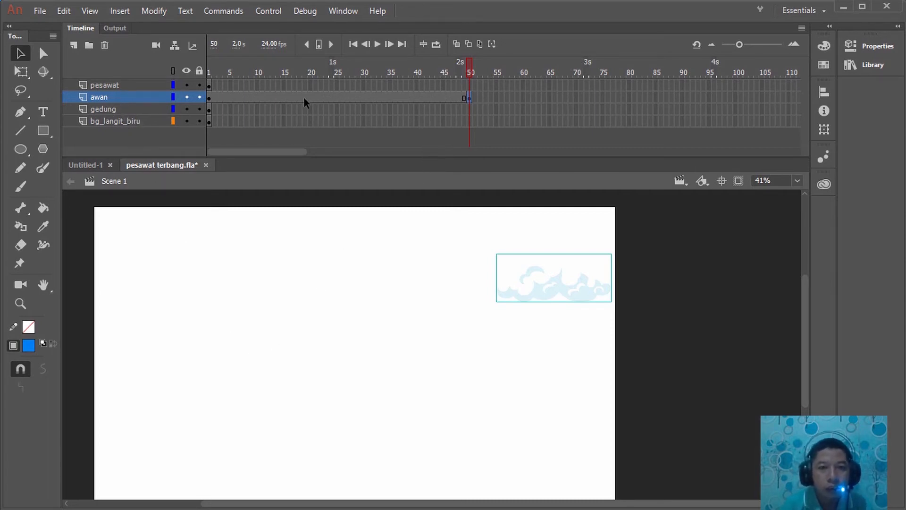
Scrub the timeline between frames 1 and 50 to check which layers are shown alongside the cloud
left_click_drag(469, 73, 210, 74)
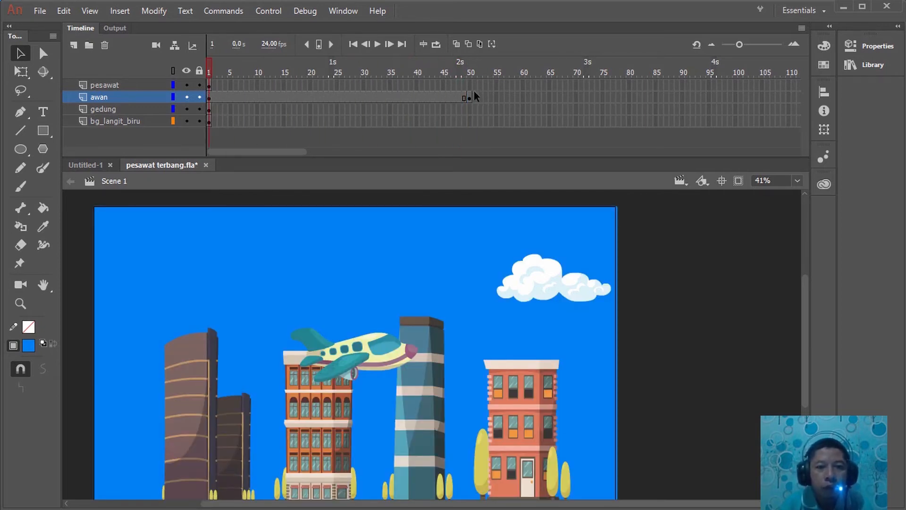
left_click(215, 71)
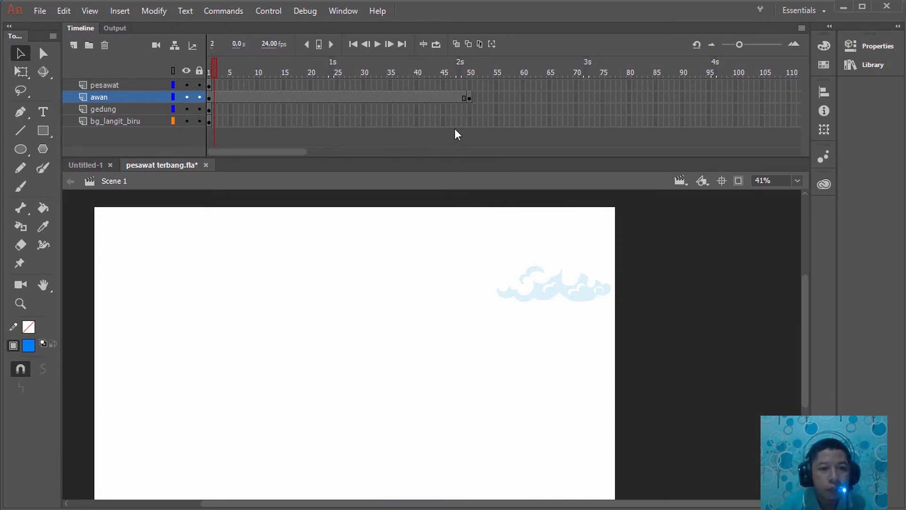
left_click_drag(215, 72, 472, 92)
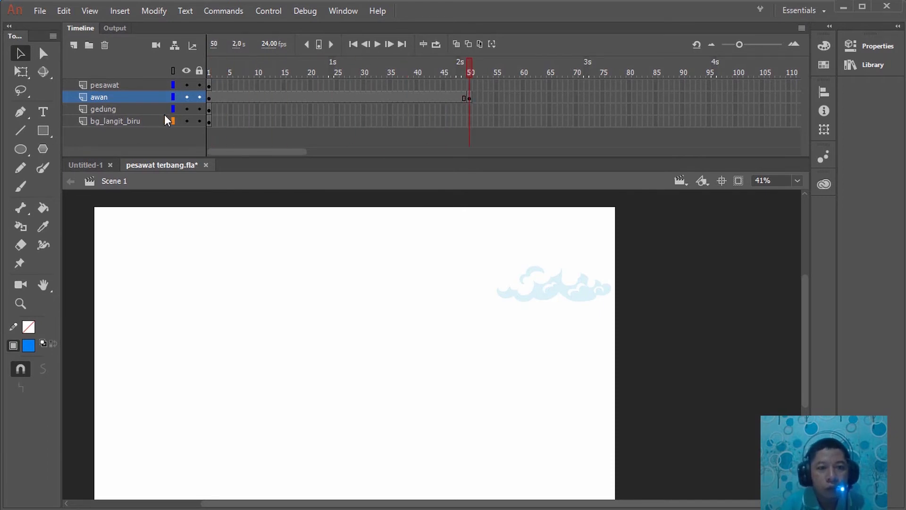
left_click(521, 286)
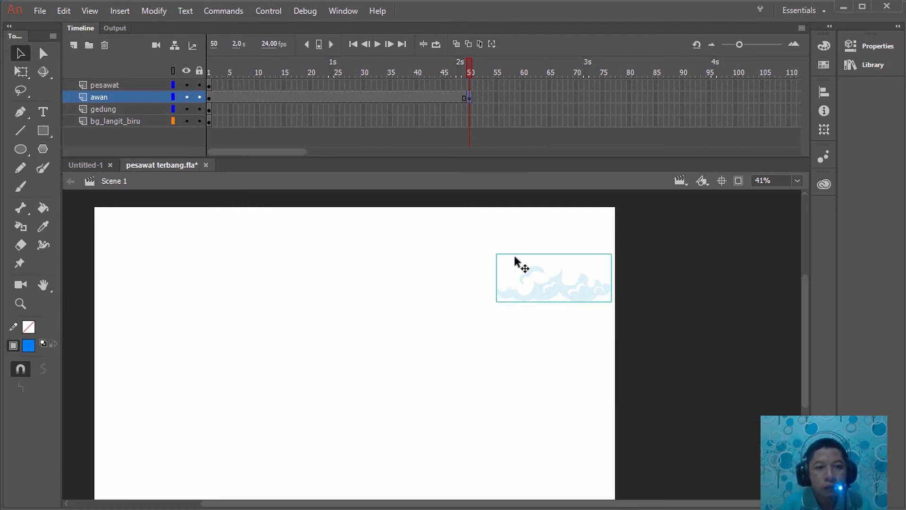
Insert a keyframe at frame 50 of the bg_langit_biru layer
left_click(470, 124)
right_click(470, 125)
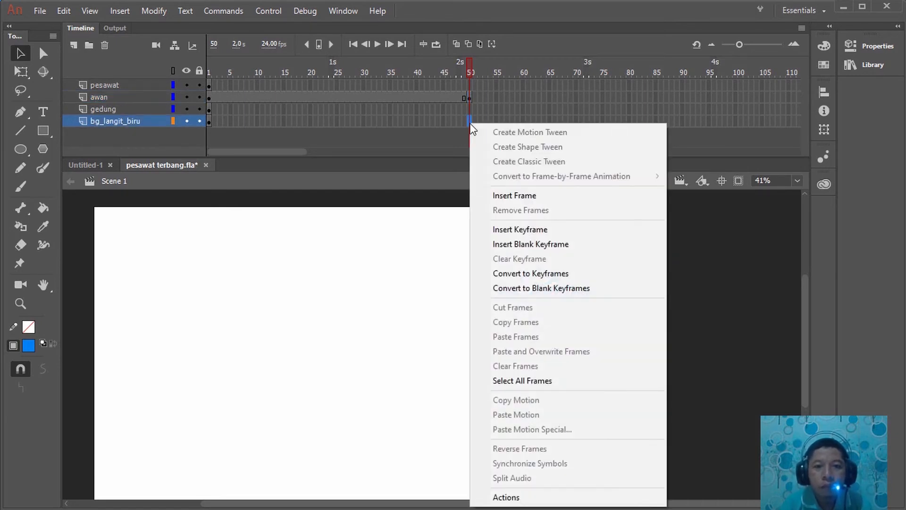
left_click(506, 230)
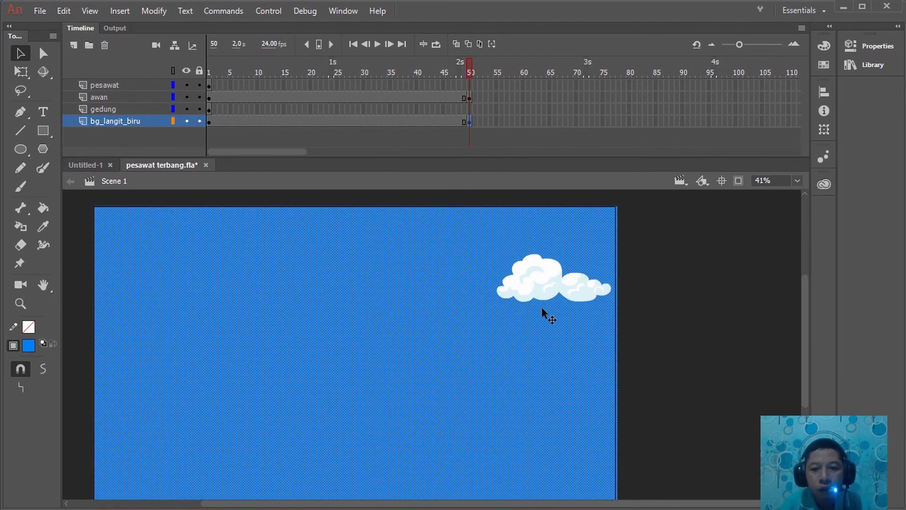
left_click(655, 287)
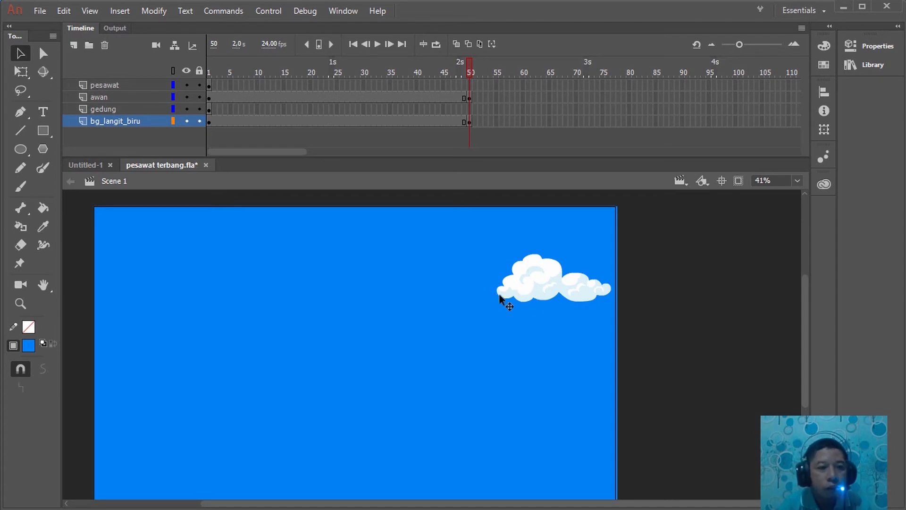
Move the cloud at frame 1 horizontally off the stage, just beyond its right edge
left_click(529, 300)
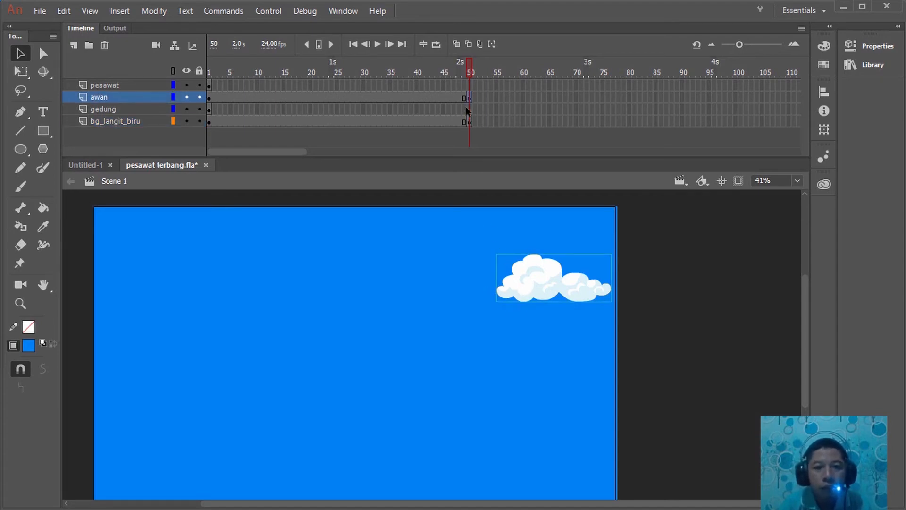
left_click_drag(469, 59, 192, 72)
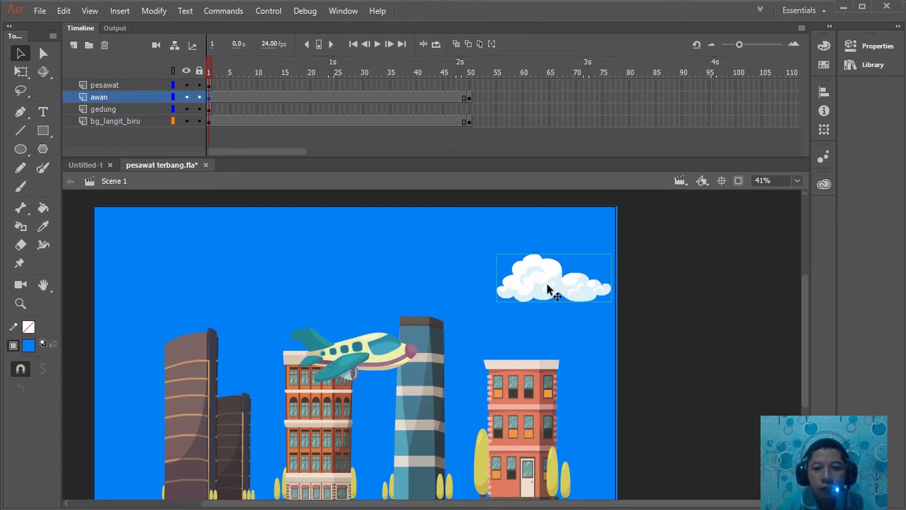
left_click_drag(527, 286, 668, 292)
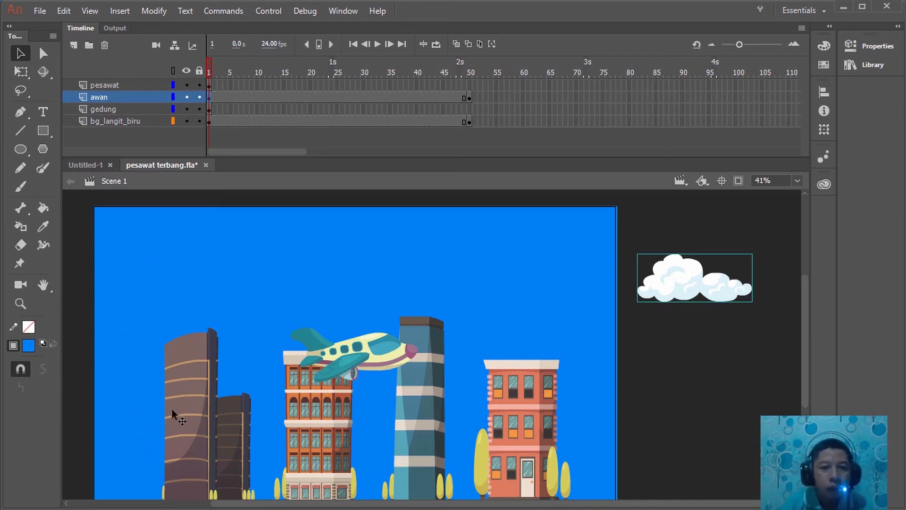
Move the cloud at frame 50 across the stage to just outside its left edge
left_click(208, 70)
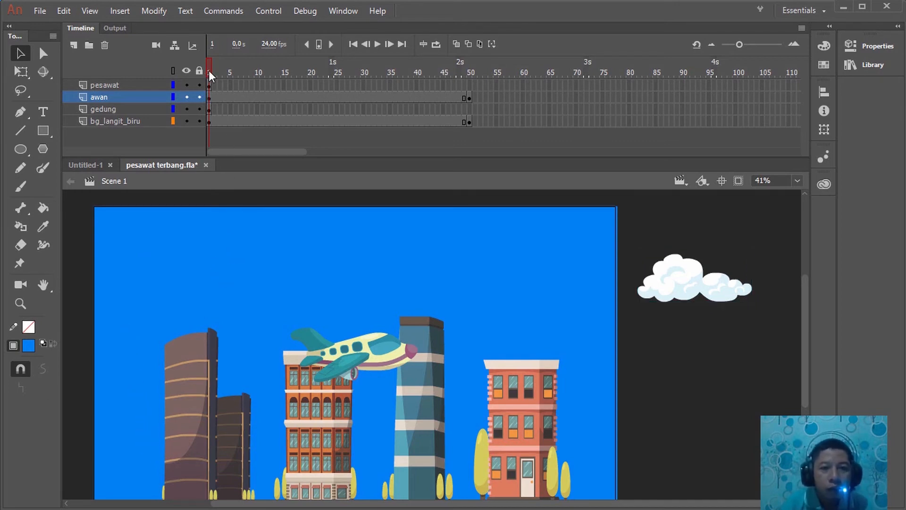
left_click(471, 99)
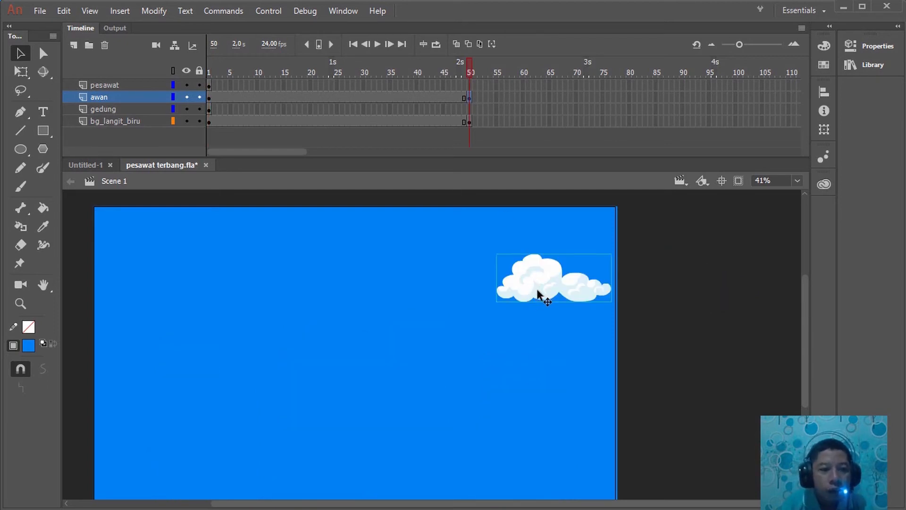
left_click_drag(538, 293, 11, 278)
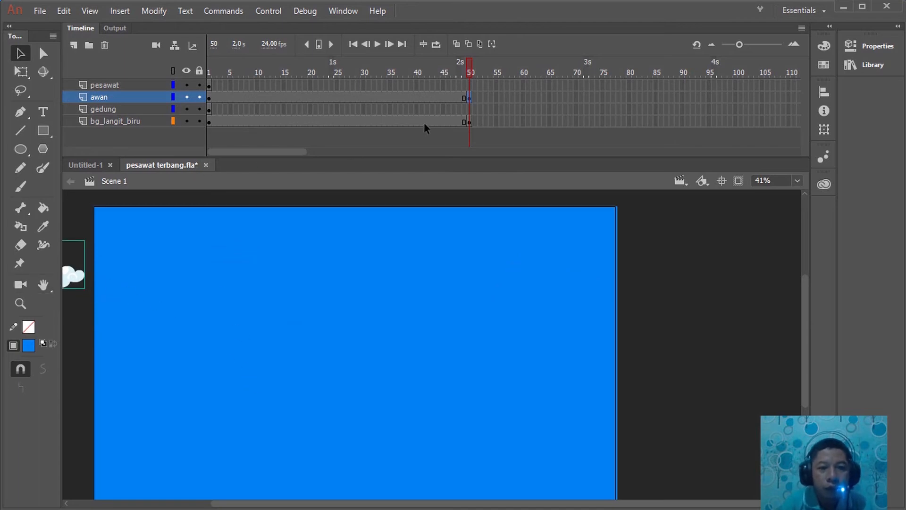
Create a classic tween on the awan layer from the frame 1 keyframe to frame 50
left_click_drag(463, 65, 202, 93)
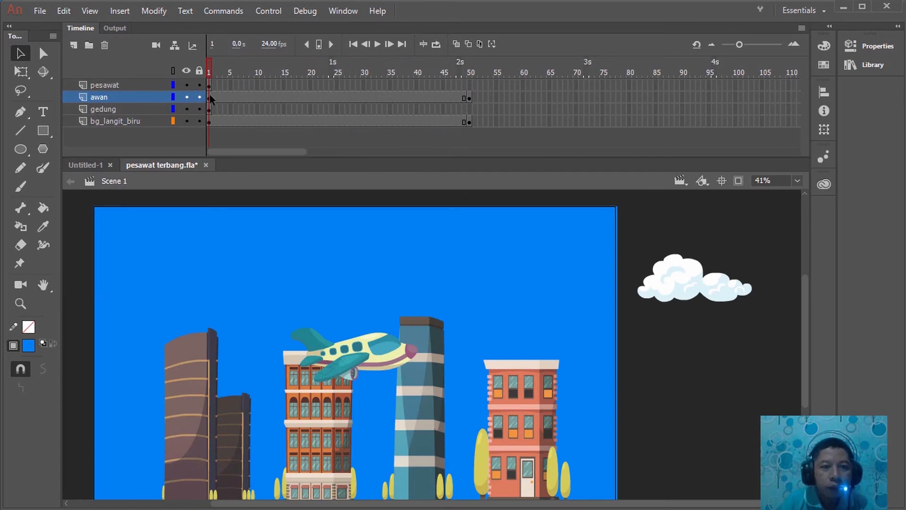
left_click(209, 96)
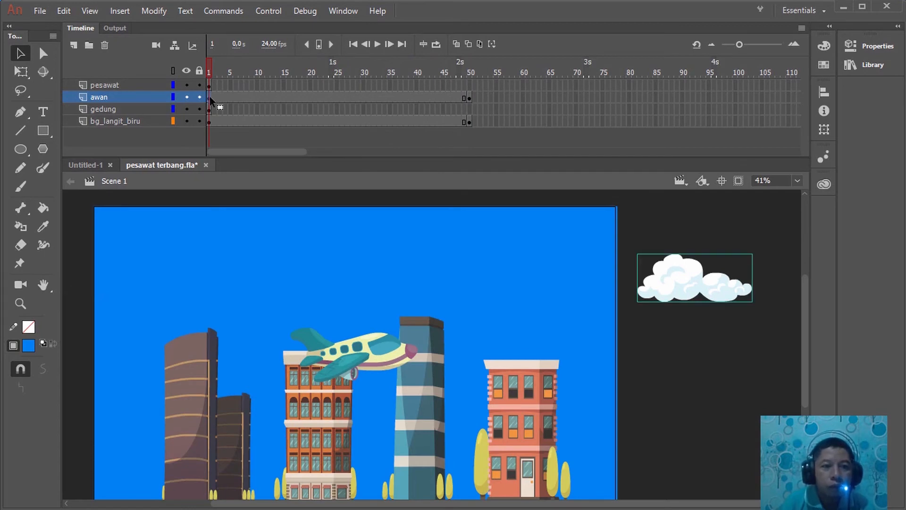
right_click(210, 96)
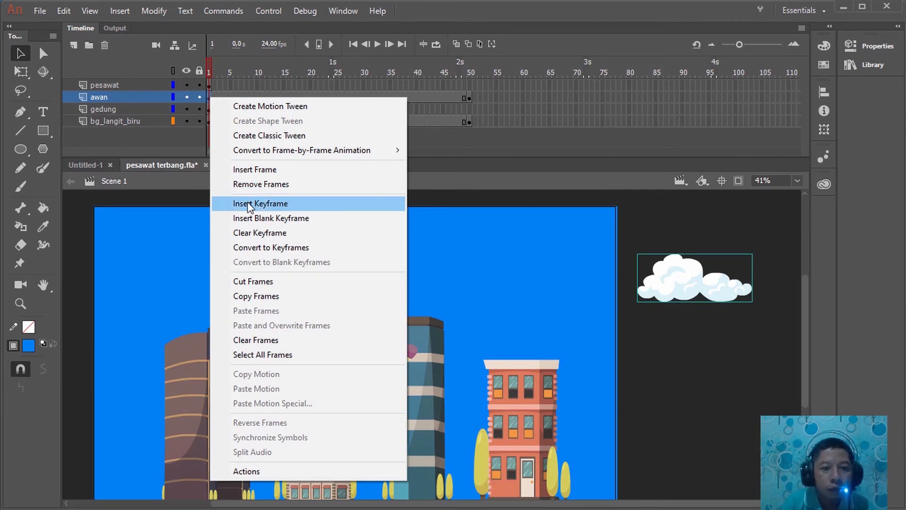
left_click(250, 139)
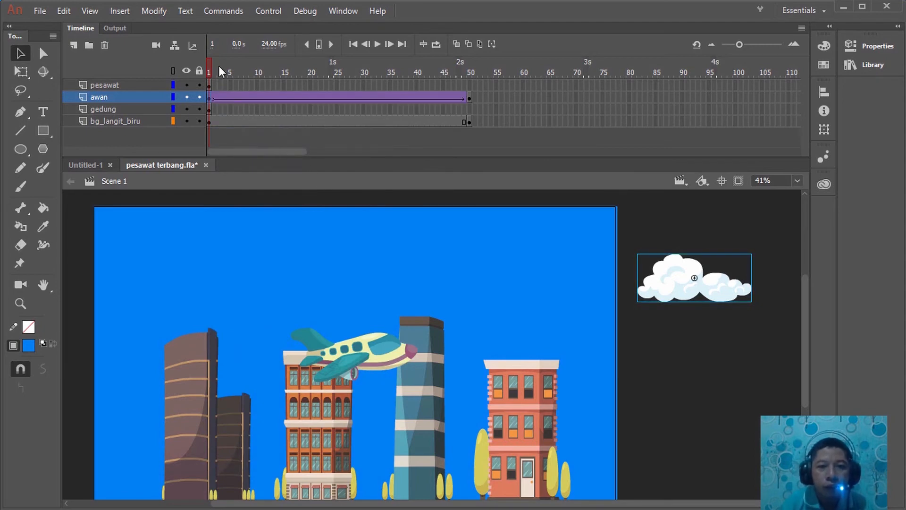
Scrub the timeline from frame 1 through frame 50 to preview the cloud's movement across the sky
left_click_drag(209, 63, 186, 93)
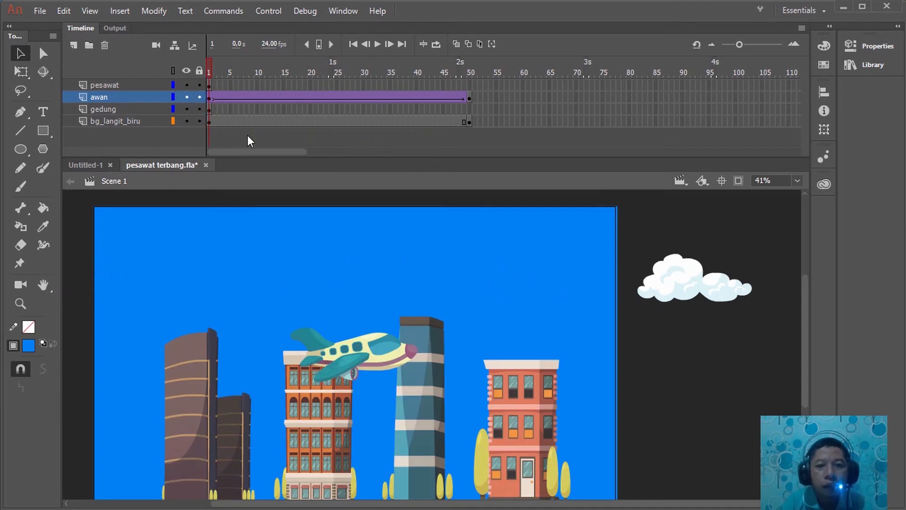
left_click_drag(212, 71, 311, 88)
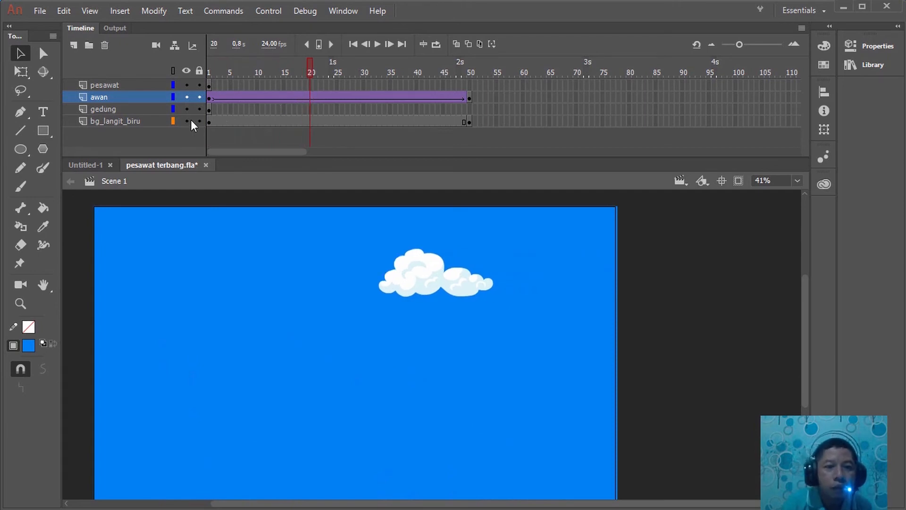
left_click_drag(310, 63, 474, 84)
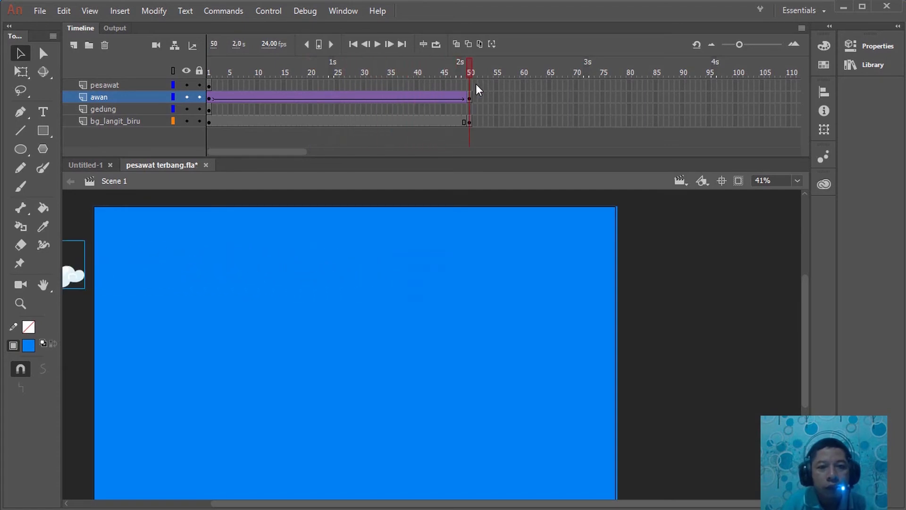
Move the gedung layer's keyframe from frame 1 to frame 50 and check the scene at frame 1
left_click(211, 110)
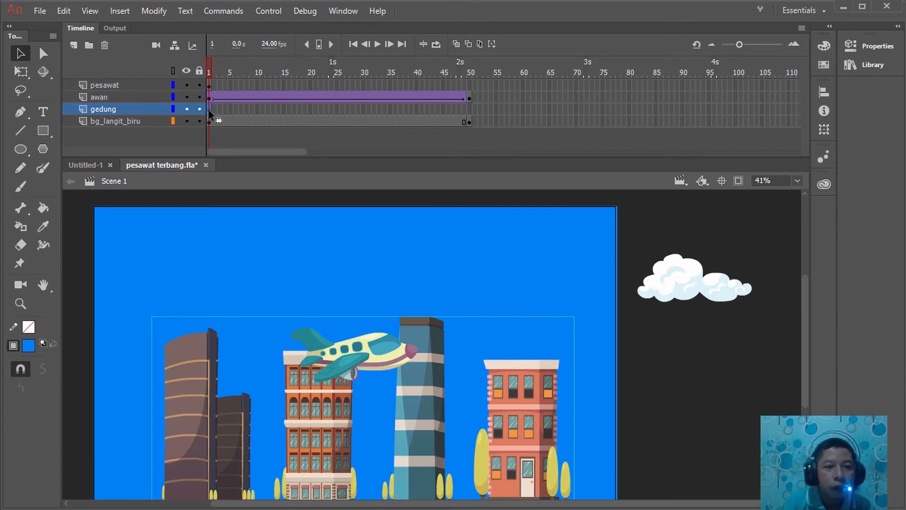
left_click(209, 111)
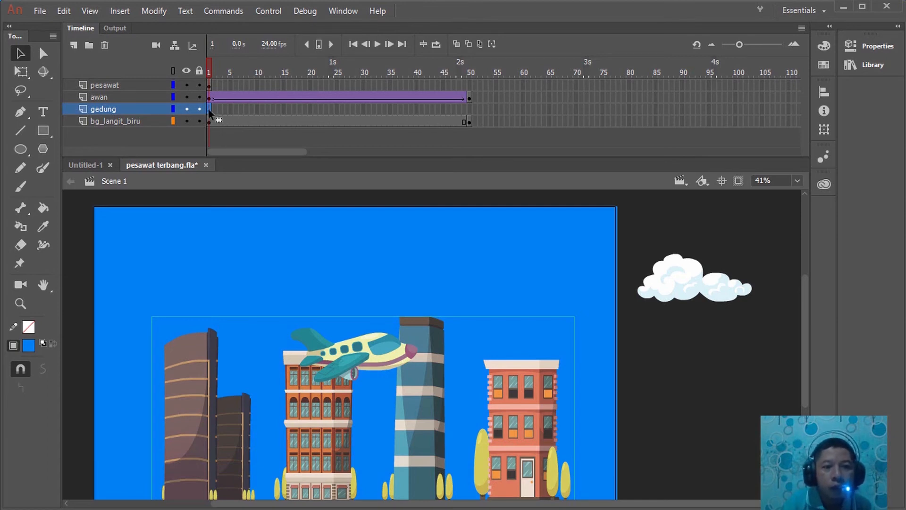
left_click_drag(222, 109, 371, 112)
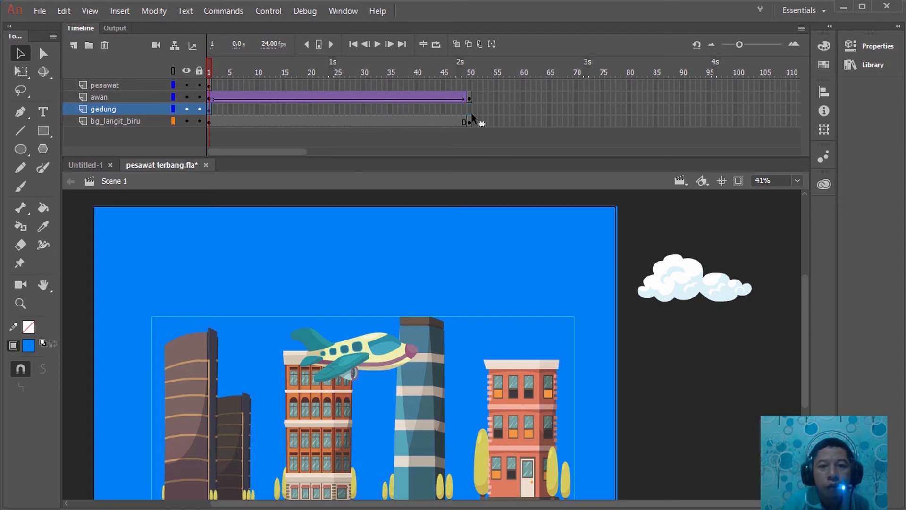
left_click_drag(471, 112, 471, 113)
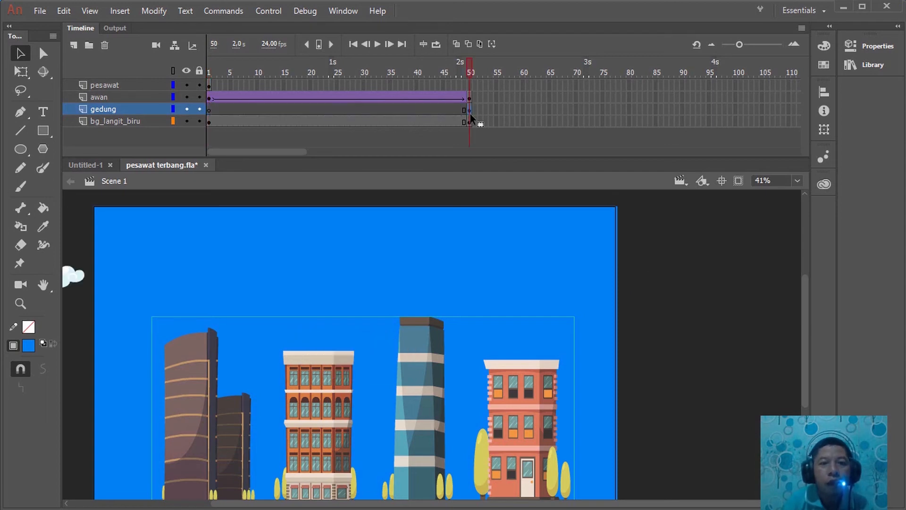
left_click_drag(468, 70, 208, 95)
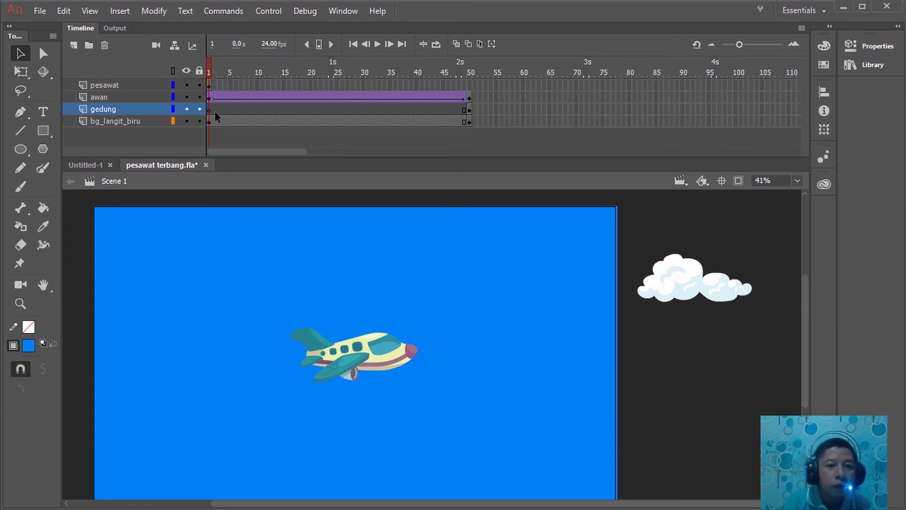
left_click(214, 112)
left_click(209, 70)
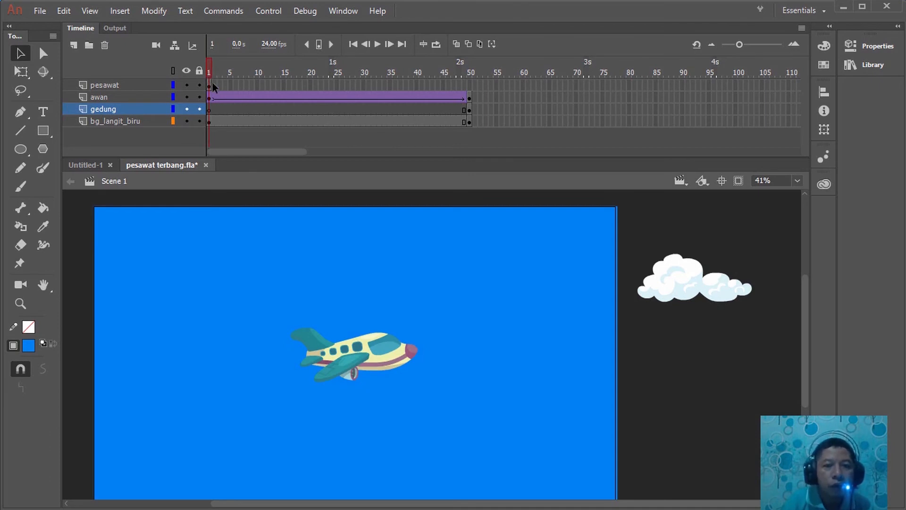
Move the buildings at frame 50 horizontally off the stage, just beyond its right edge
left_click_drag(209, 74, 470, 99)
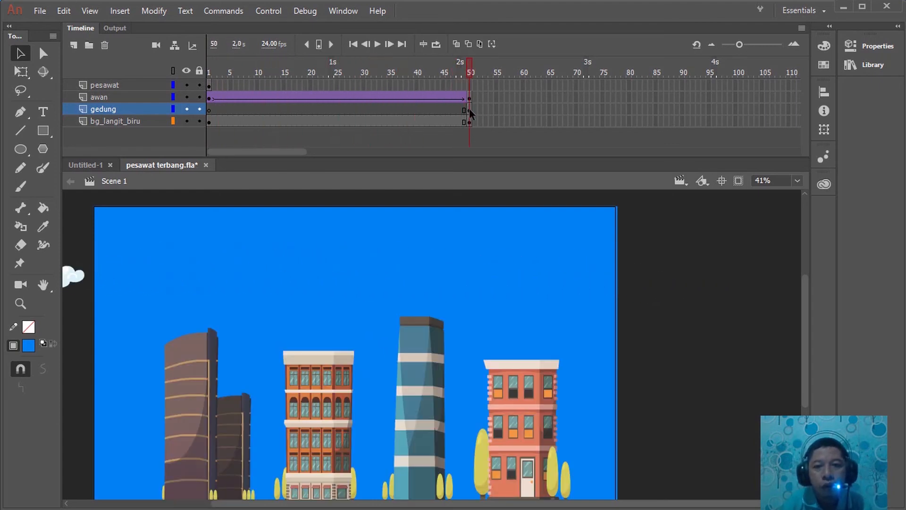
left_click(469, 109)
scroll(468, 346, "down", 4)
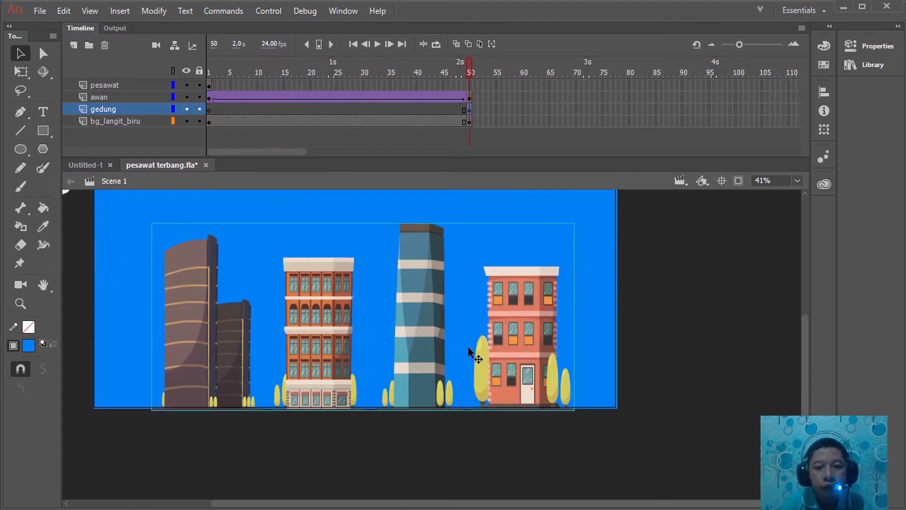
scroll(468, 347, "up", 2)
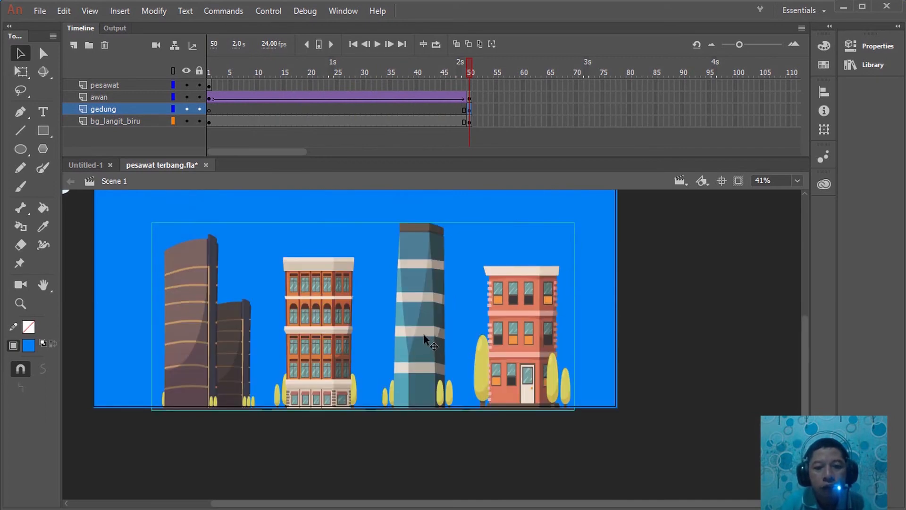
left_click_drag(445, 348, 892, 342)
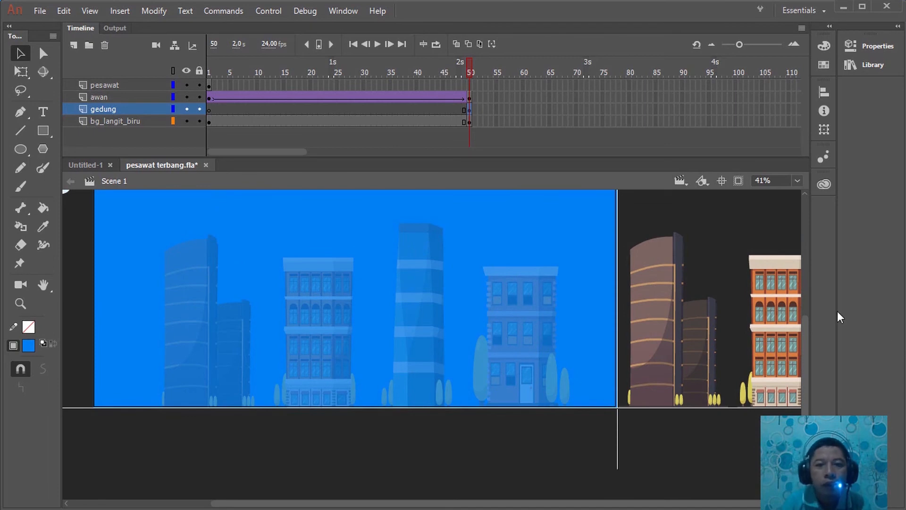
Insert keyframes at frame 100 on the gedung and bg_langit_biru layers
left_click(470, 63)
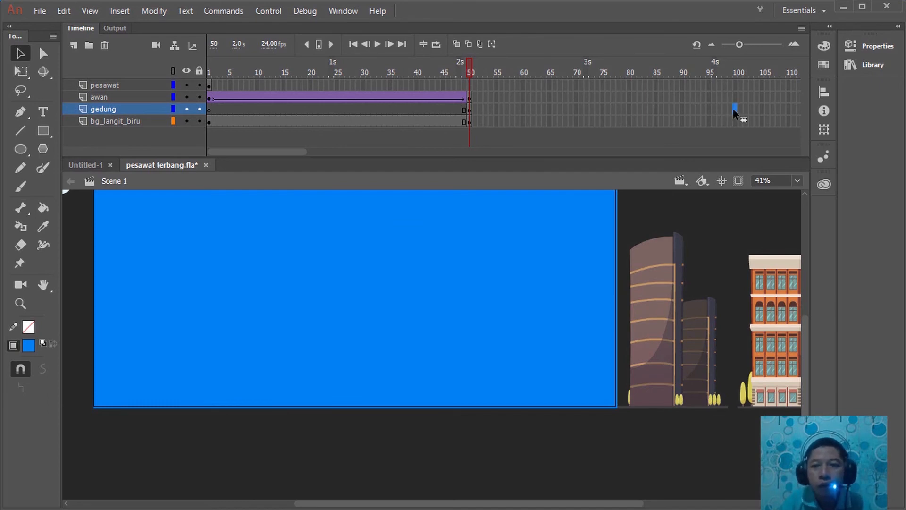
right_click(735, 110)
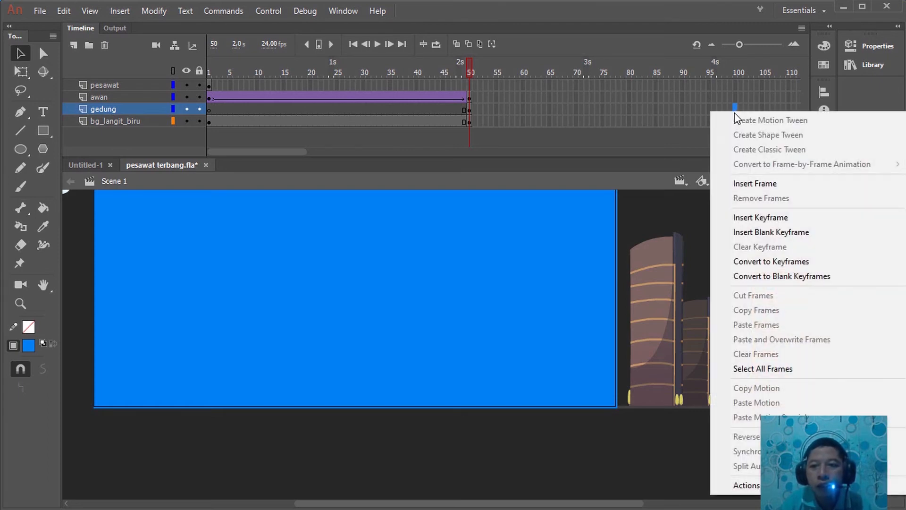
left_click(749, 216)
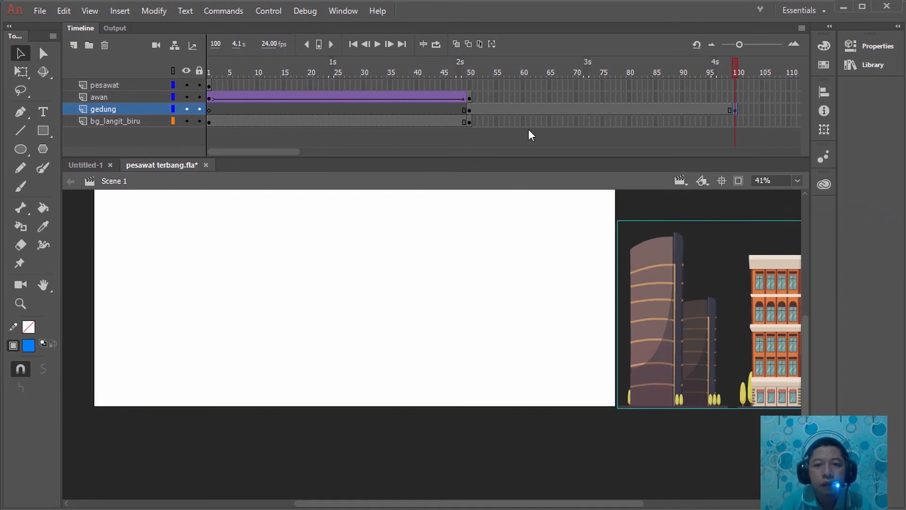
left_click(737, 123)
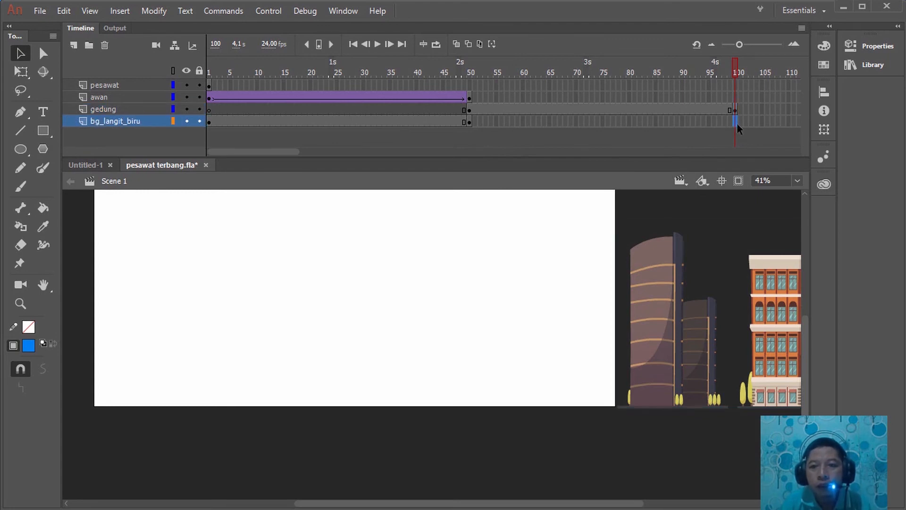
right_click(737, 125)
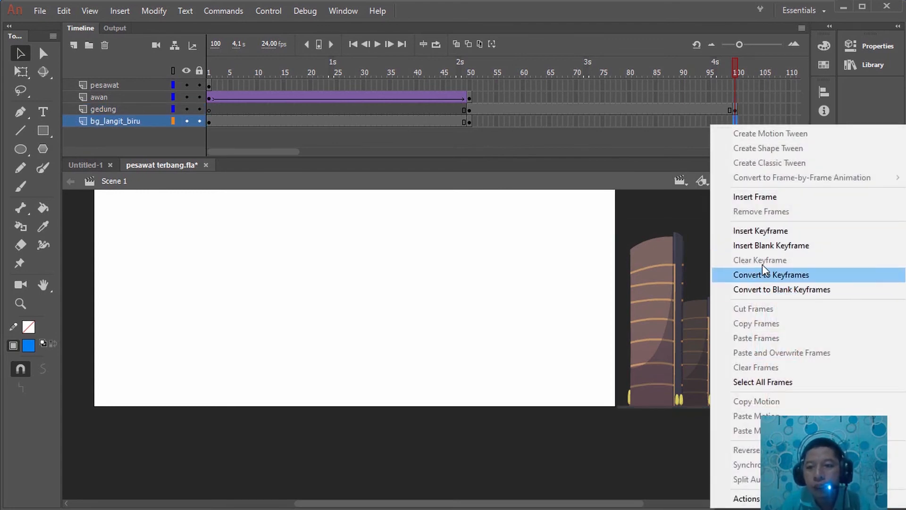
left_click(763, 232)
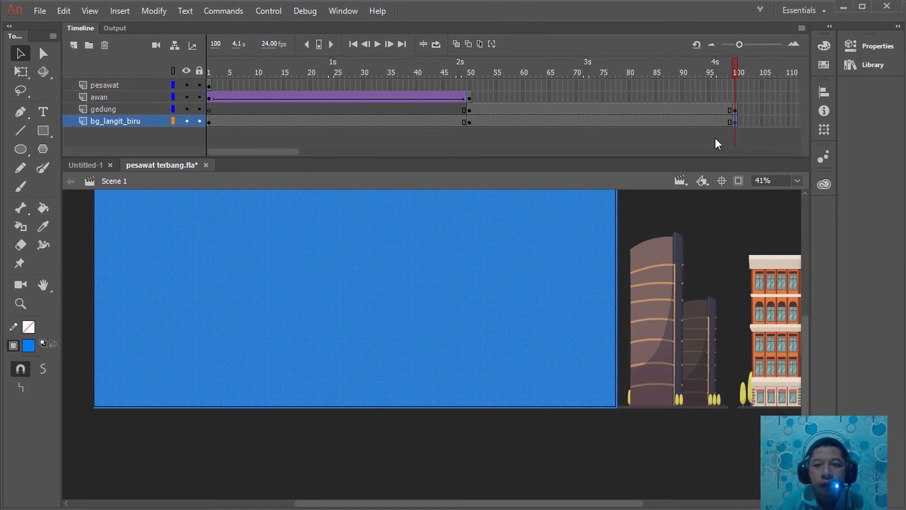
left_click(736, 63)
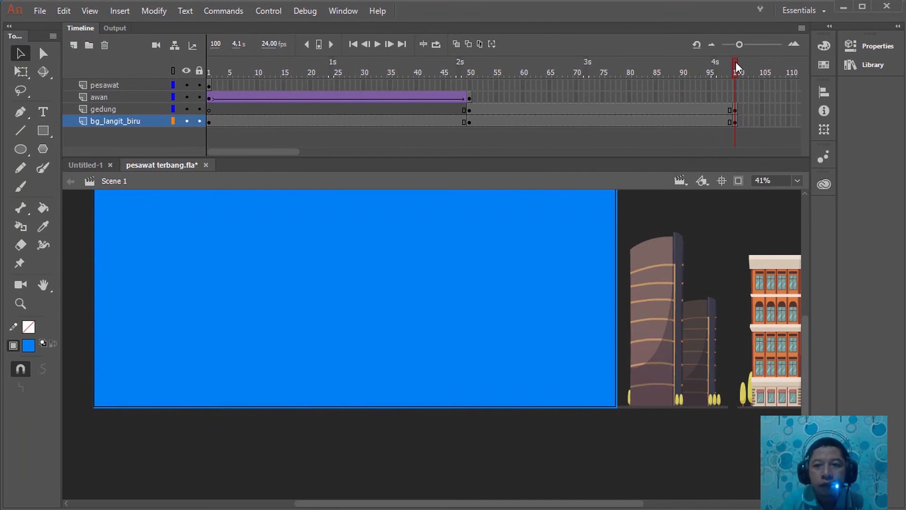
Create a classic tween on the gedung layer from the frame 50 keyframe to frame 100
left_click_drag(735, 62, 469, 89)
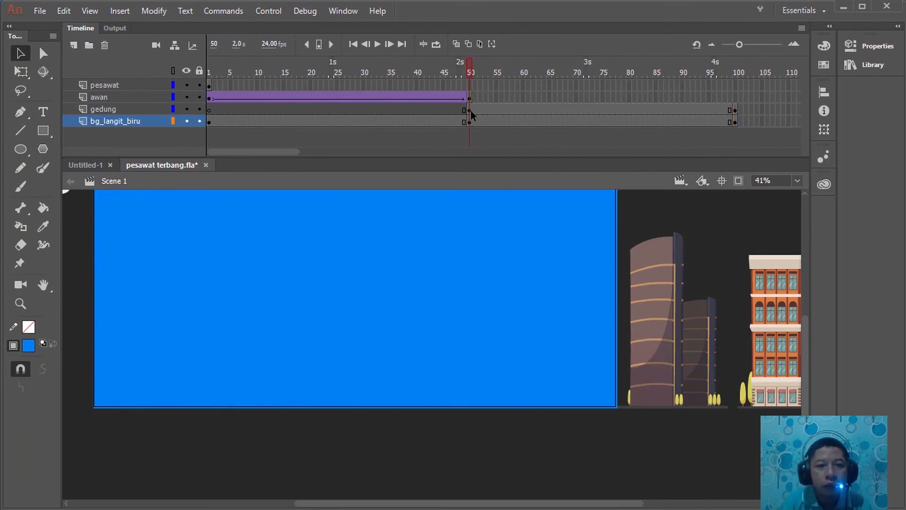
left_click(470, 110)
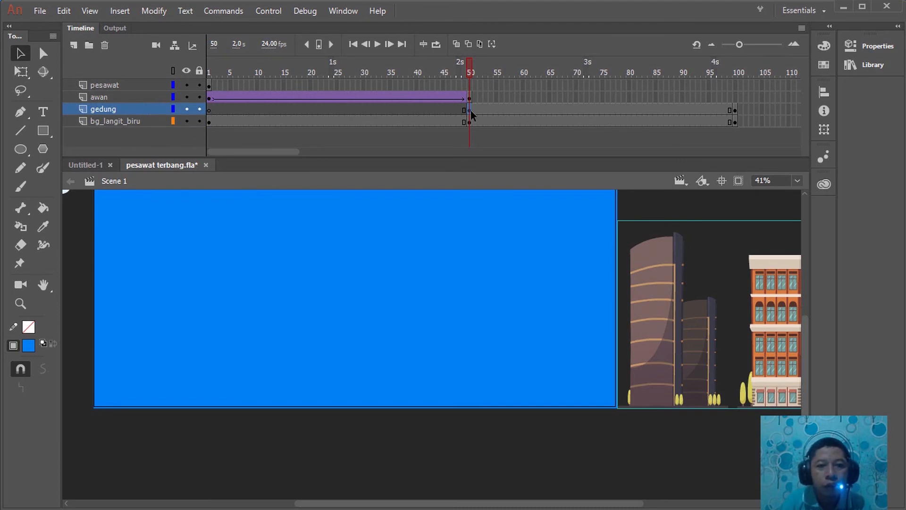
right_click(471, 110)
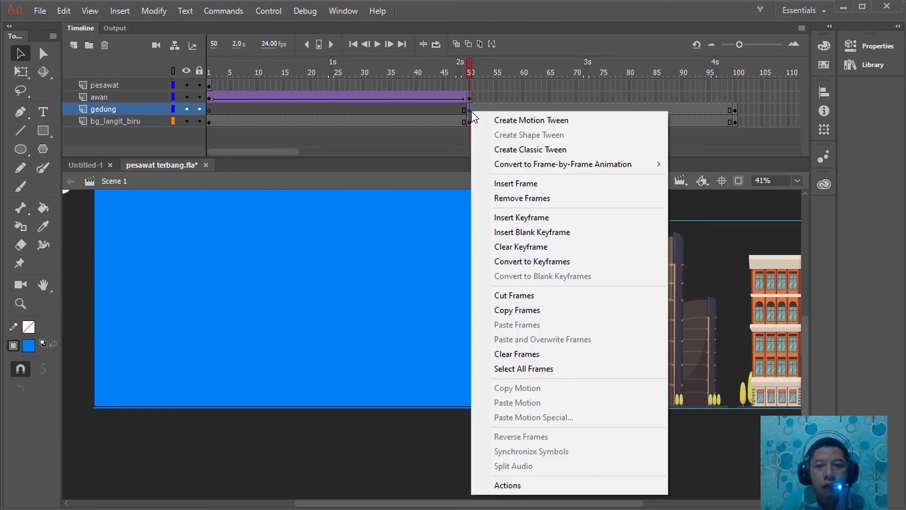
left_click(515, 150)
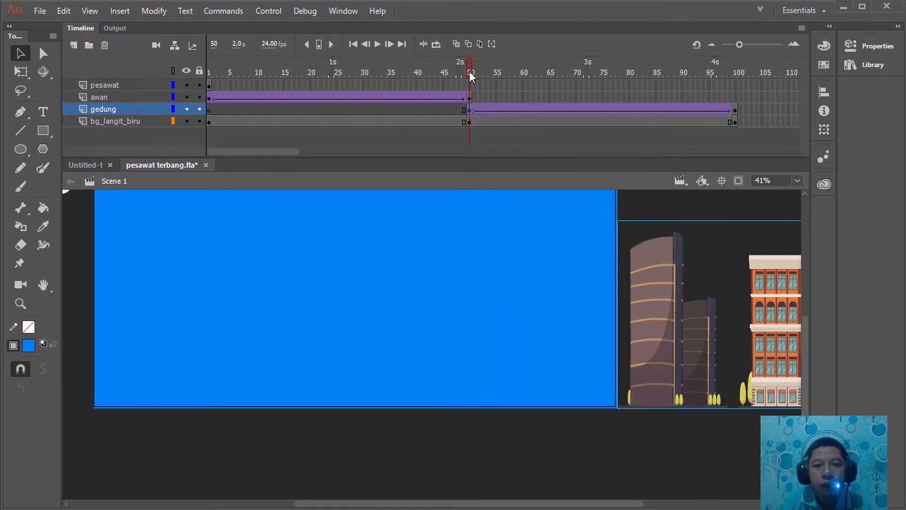
Move the buildings at frame 100 horizontally across the stage to just outside its left edge
left_click_drag(471, 71, 736, 89)
left_click(737, 113)
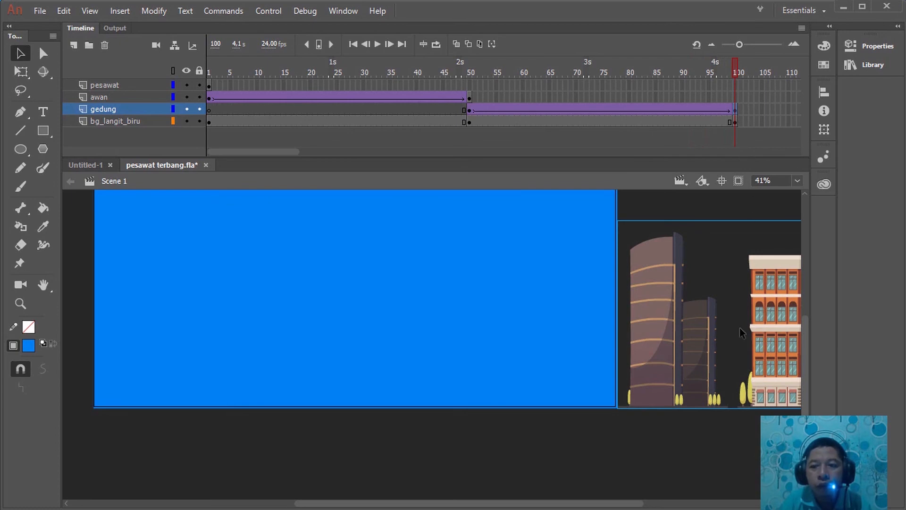
left_click_drag(761, 336, 6, 343)
left_click_drag(204, 344, 27, 335)
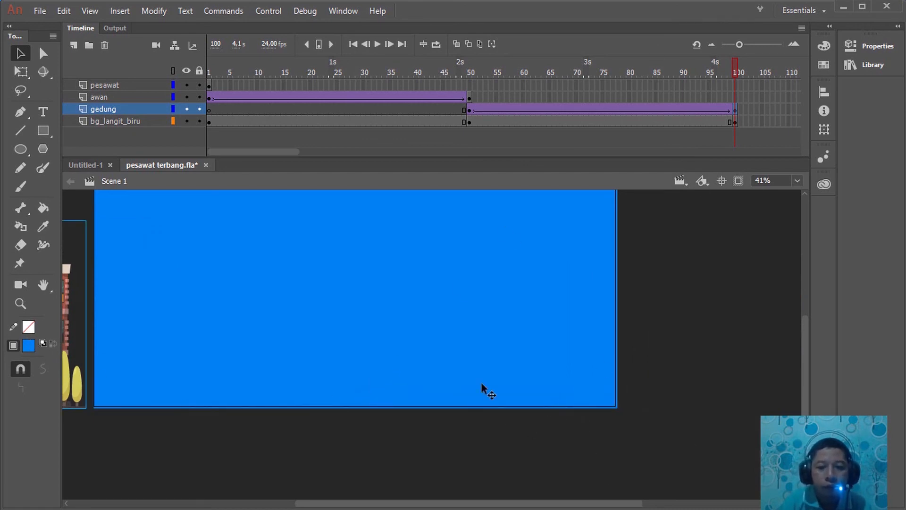
Play the timeline from frame 1 through frame 100 to preview the cloud and building movements
scroll(481, 385, "left", 5)
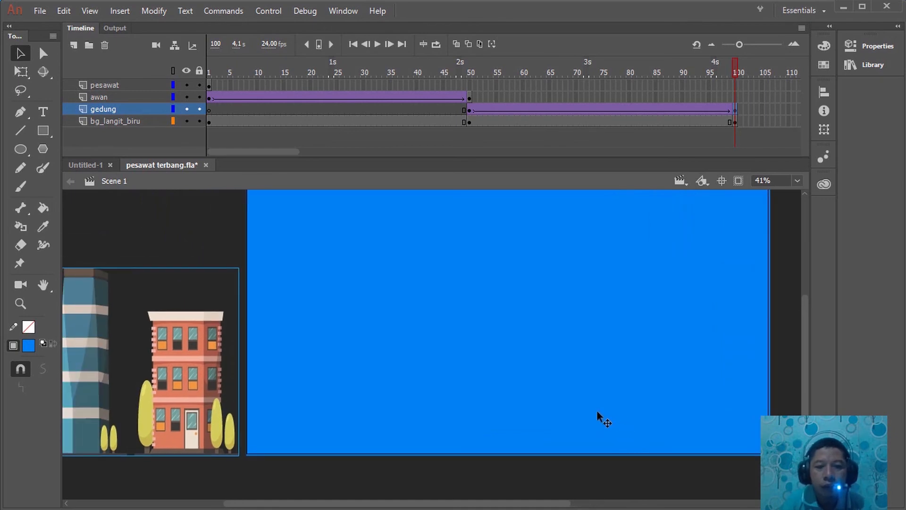
left_click_drag(521, 391, 490, 428)
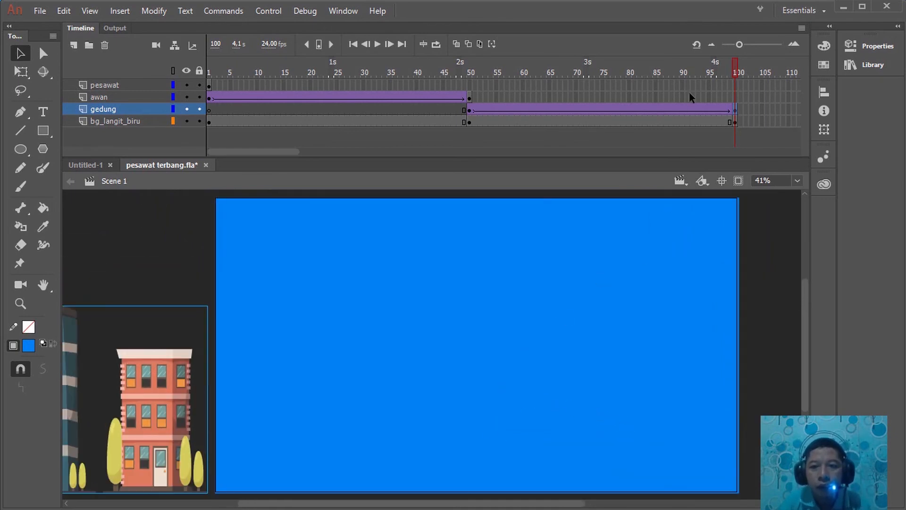
left_click_drag(666, 63, 183, 72)
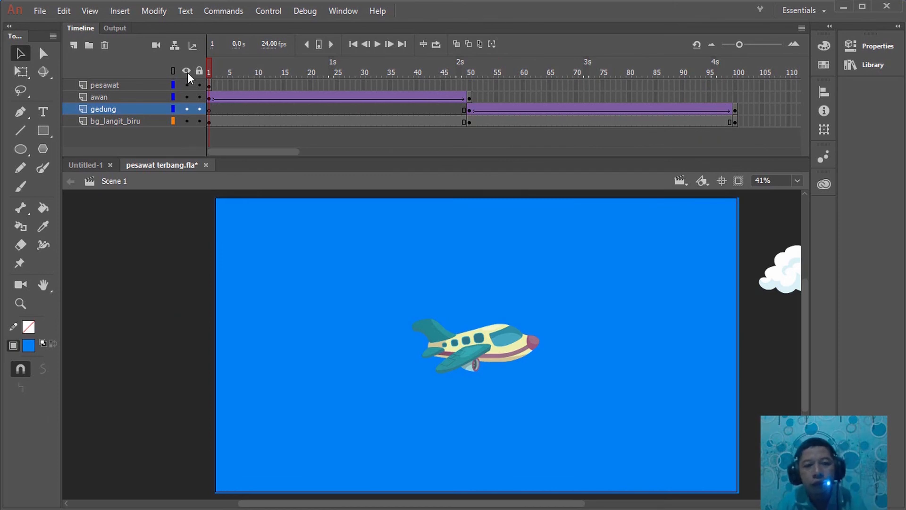
key("Return")
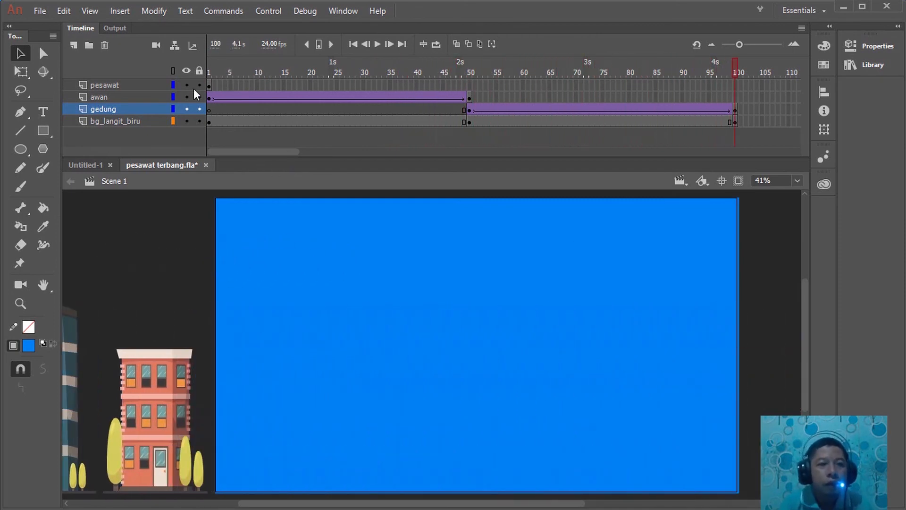
Insert a keyframe at frame 100 on the pesawat layer to keep the airplane on stage throughout
left_click(145, 85)
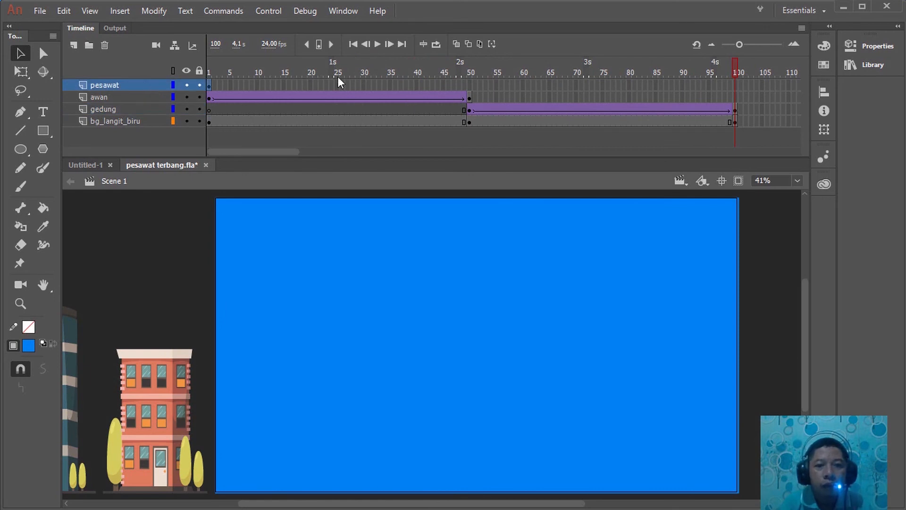
left_click_drag(738, 64, 739, 88)
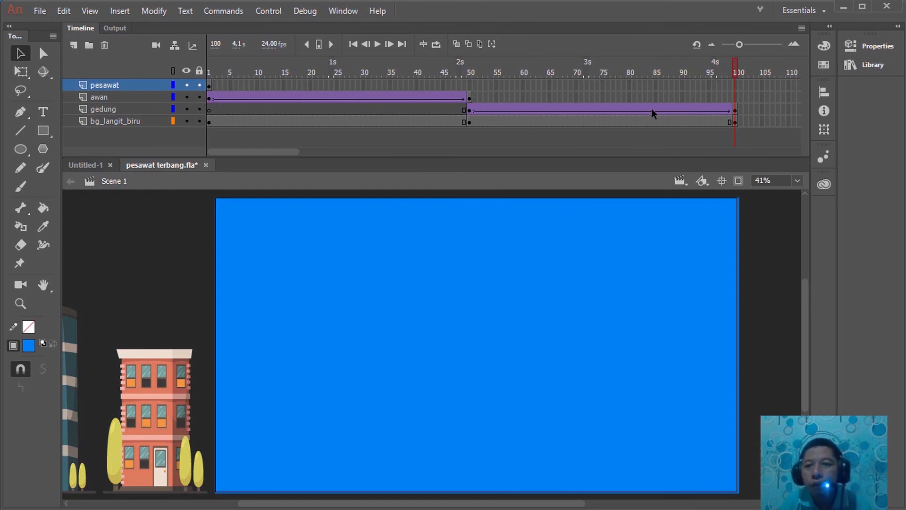
right_click(736, 86)
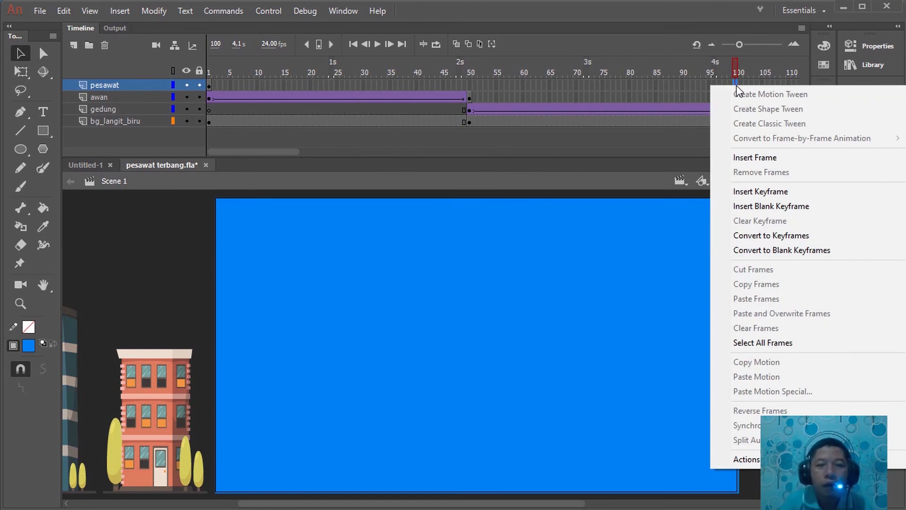
left_click(756, 191)
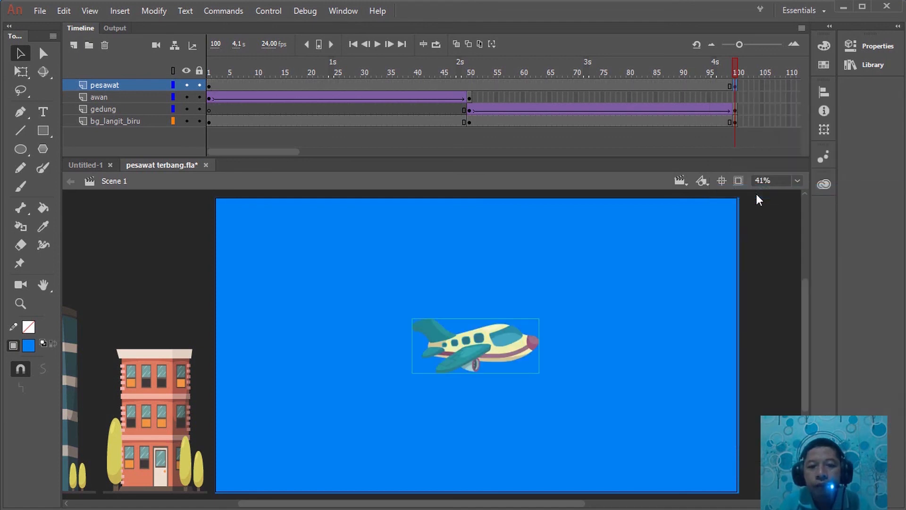
Test the movie as an SWF to preview the complete airplane scene
left_click(735, 64)
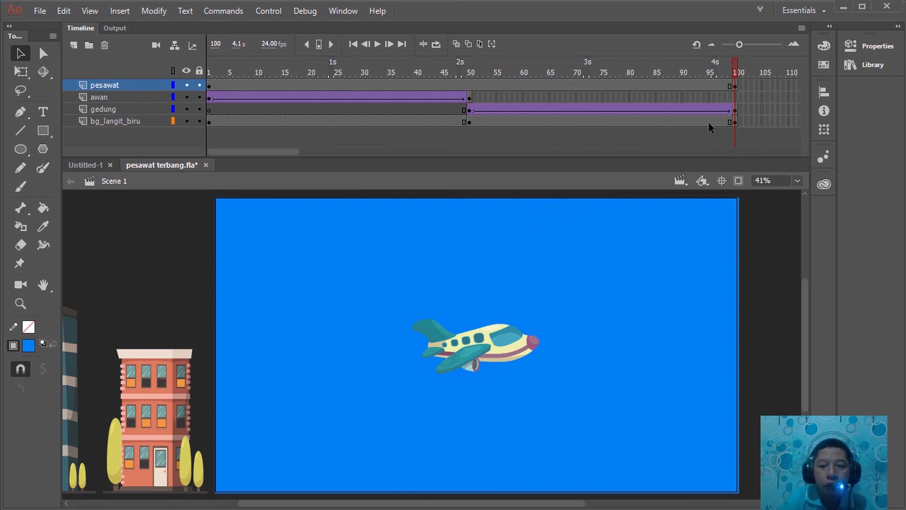
key("Return")
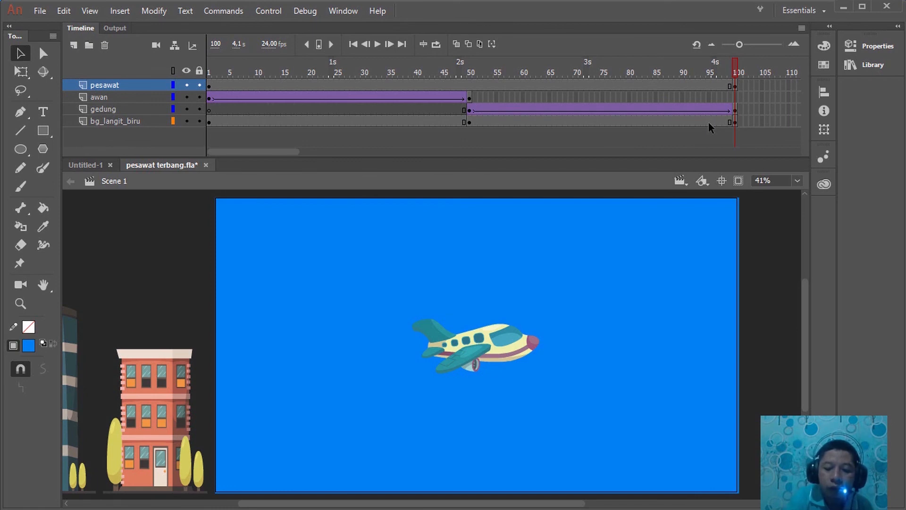
key("ctrl+Return")
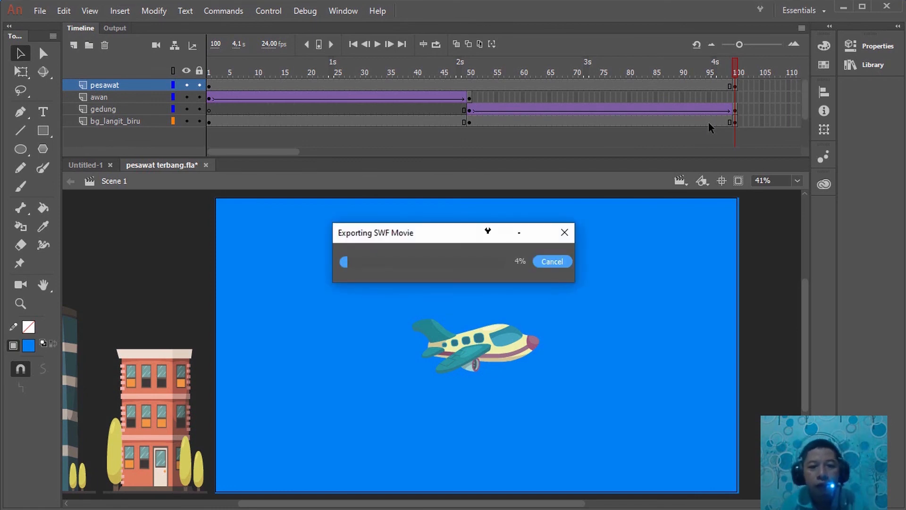